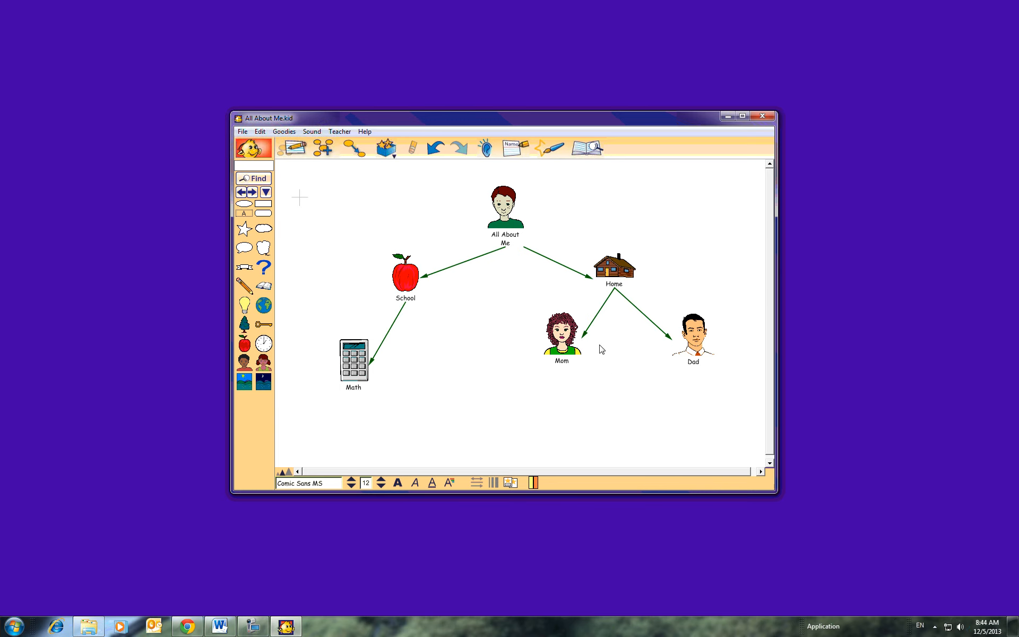
- Move the Mom and Dad symbols lower and farther apart beneath Home in the diagram
drag(568, 356, 556, 380)
drag(693, 335, 700, 355)
click(644, 423)
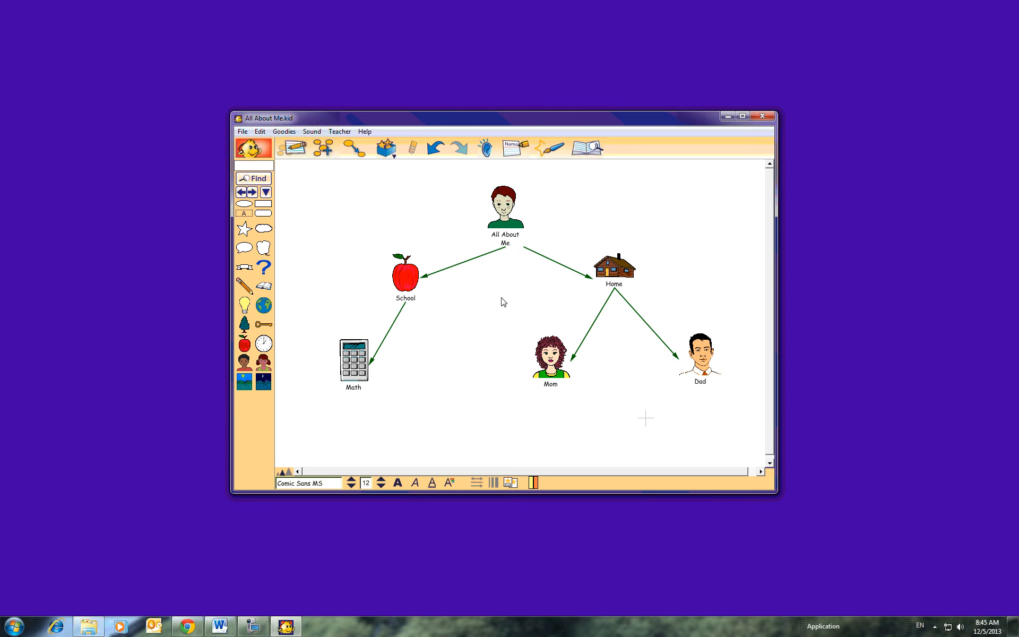
- Examine in the writing view how the All About Me topics are nested as an outline, and return to the picture view
click(292, 150)
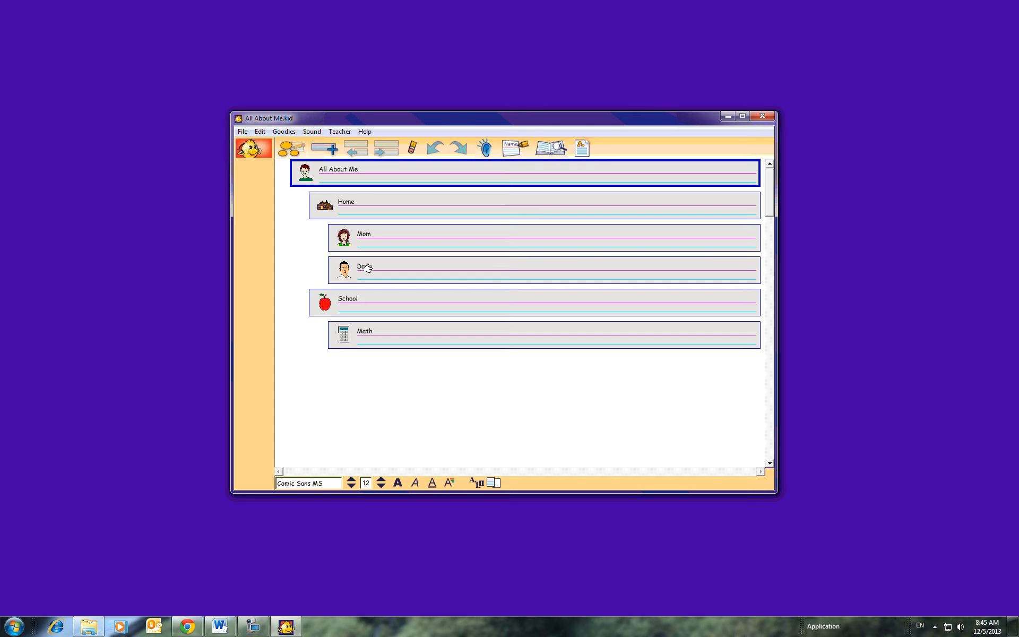
click(416, 377)
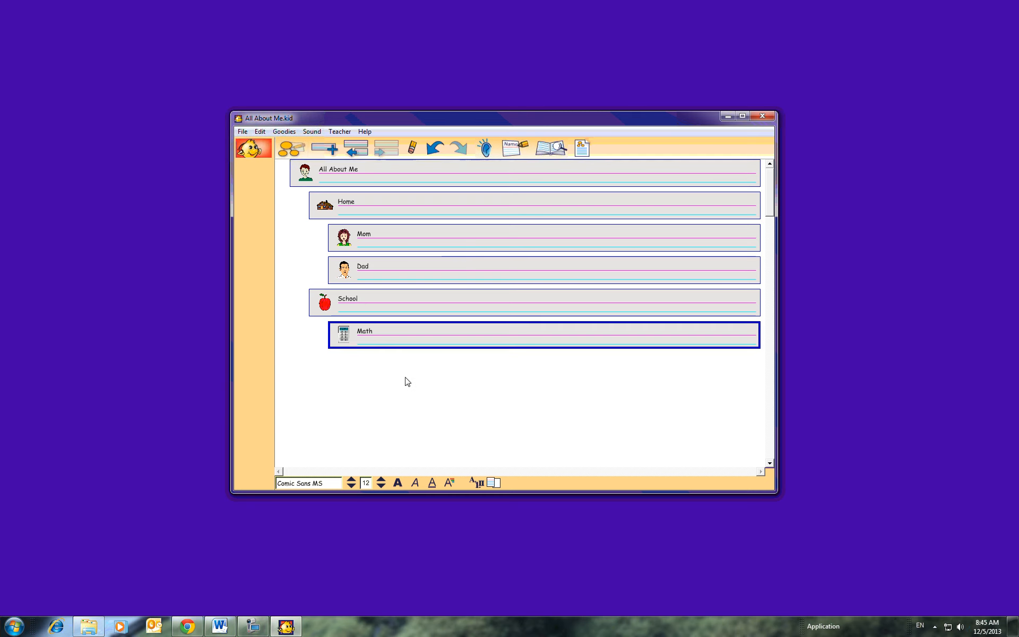
click(337, 181)
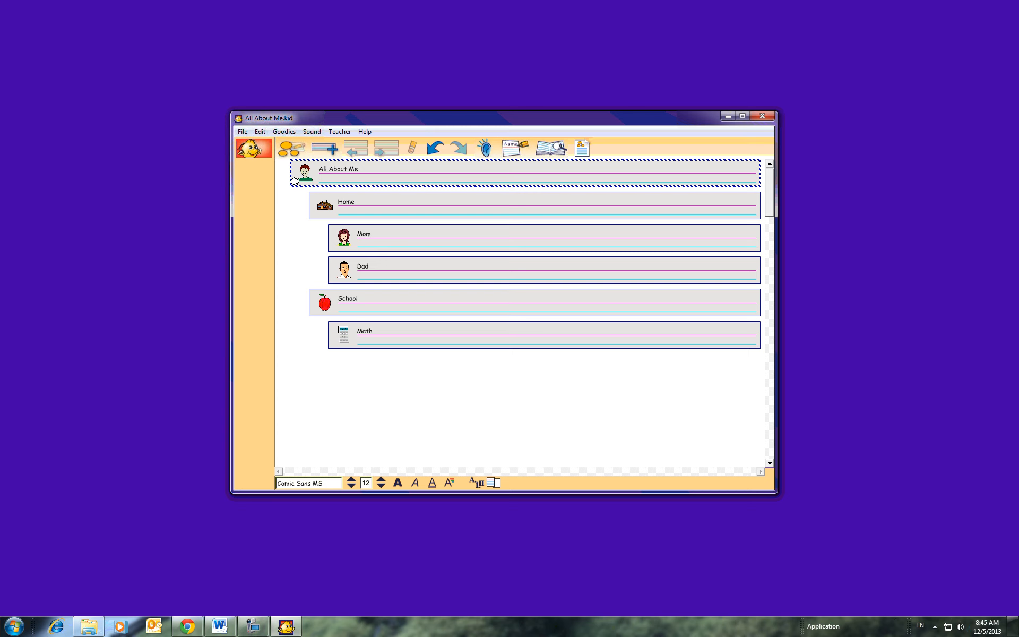
click(296, 180)
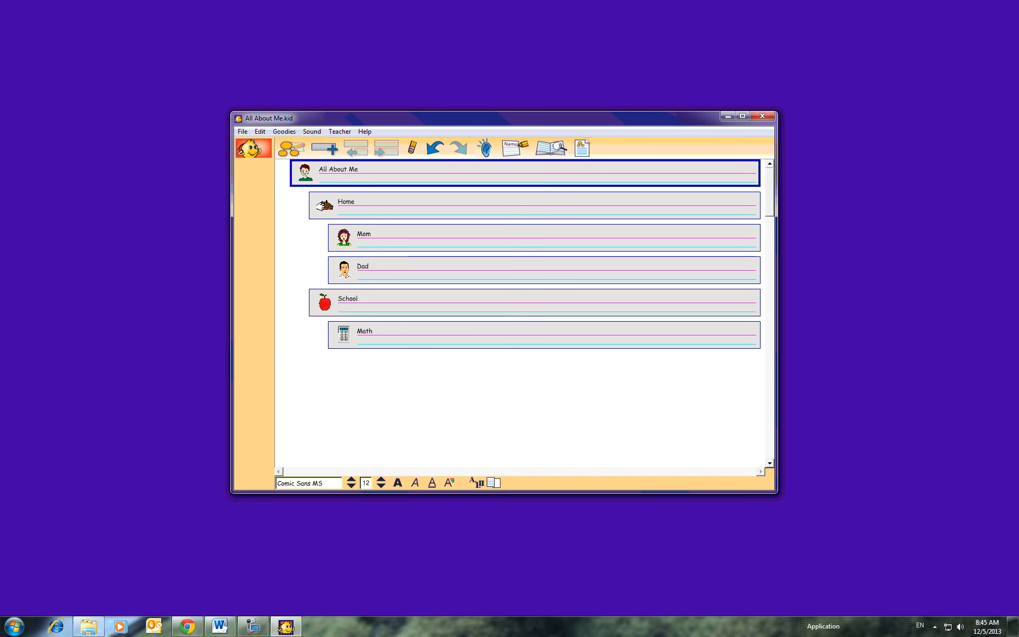
click(322, 207)
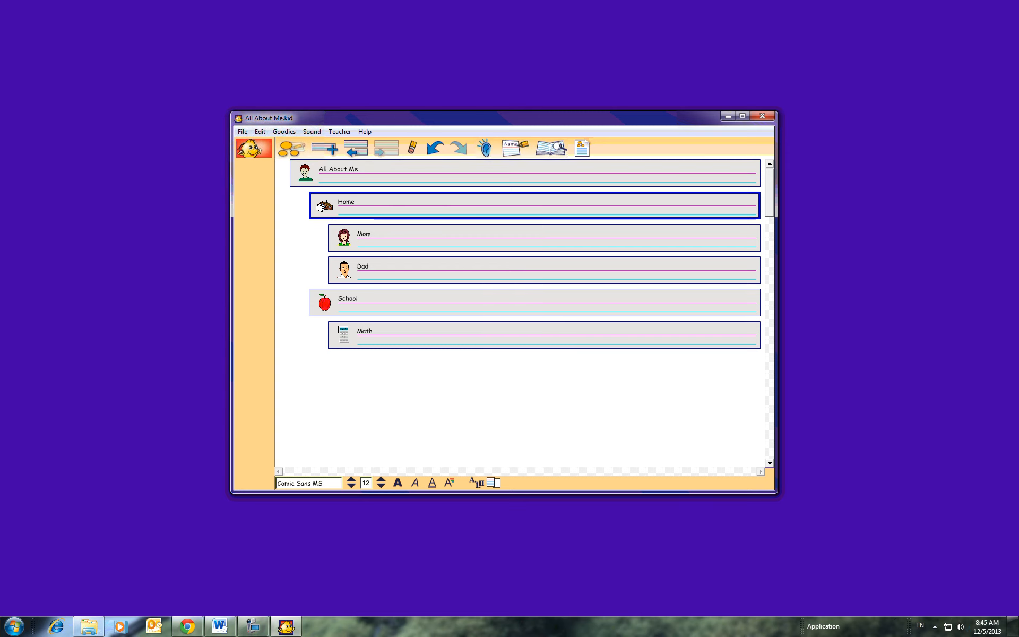
click(322, 302)
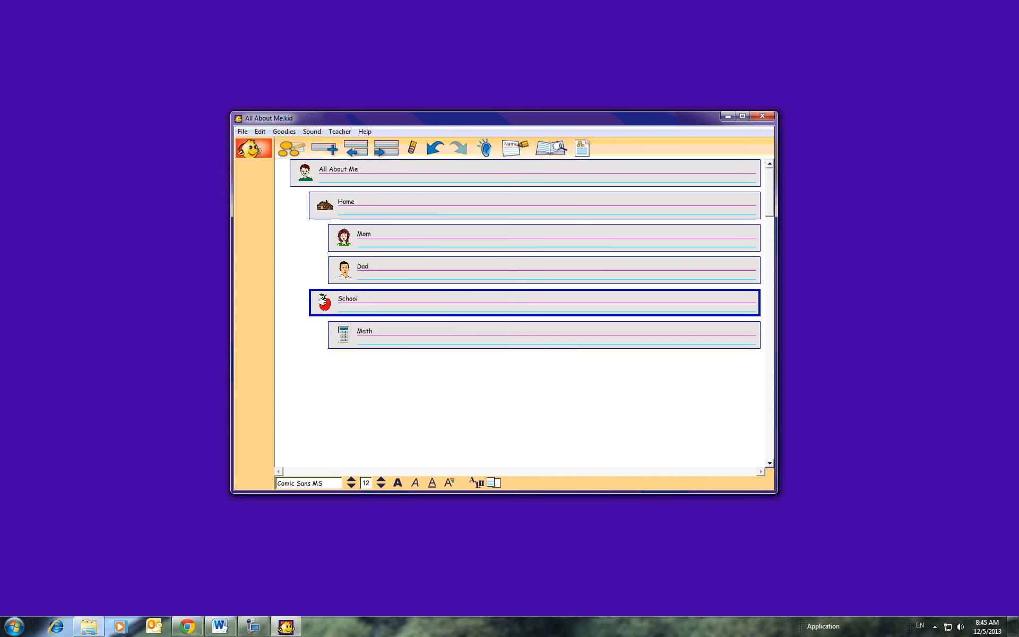
click(329, 208)
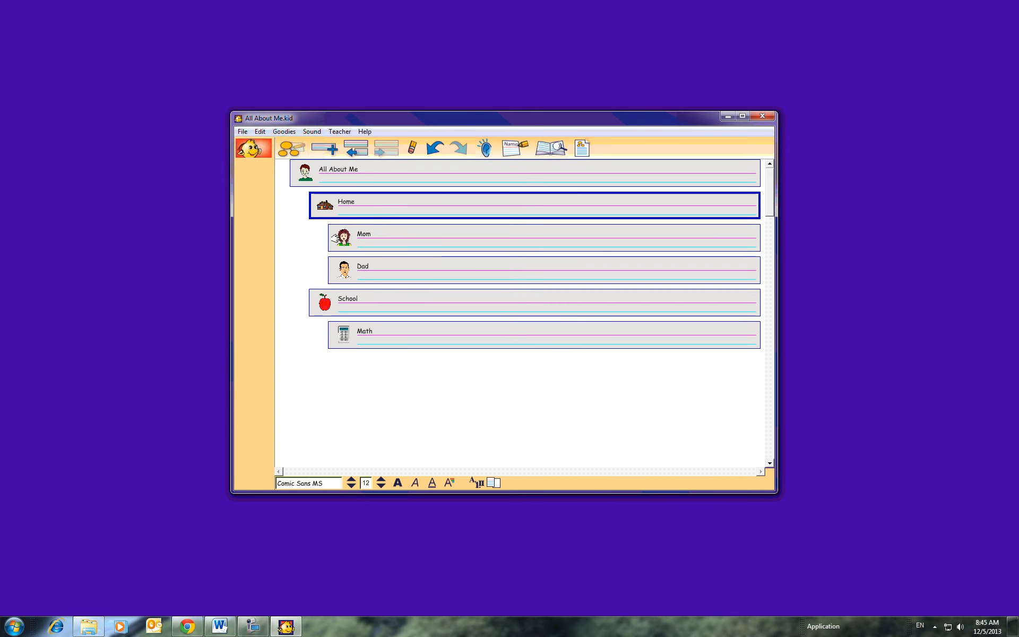
click(339, 239)
click(346, 270)
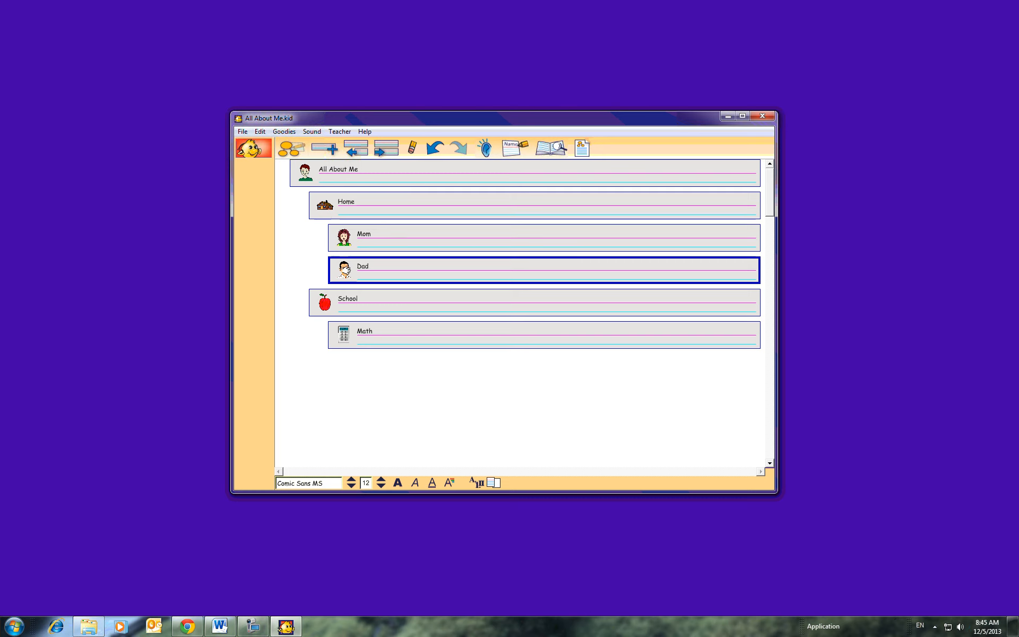
click(364, 335)
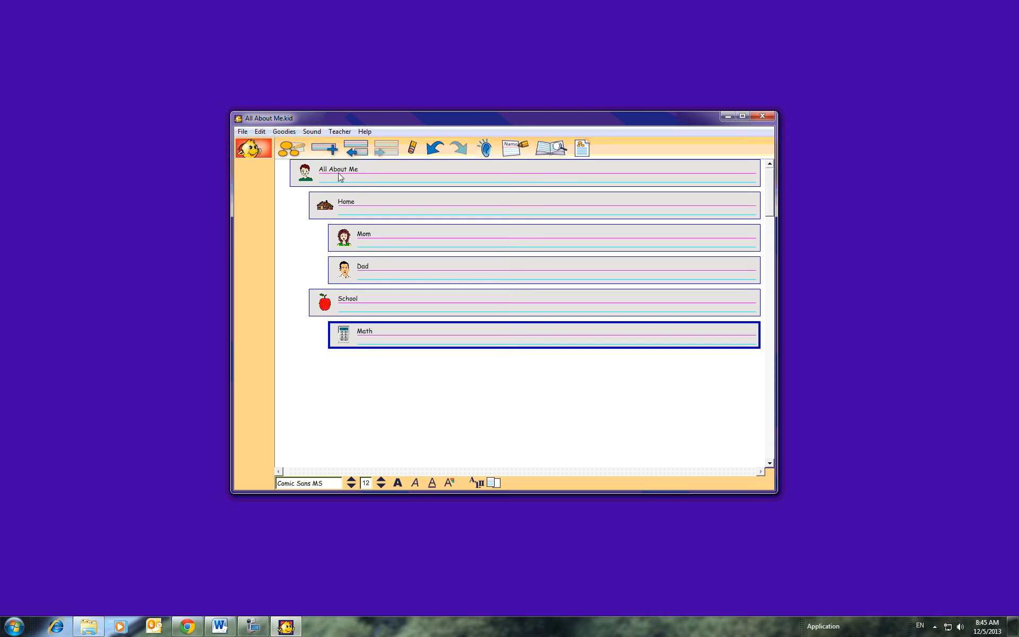
click(287, 153)
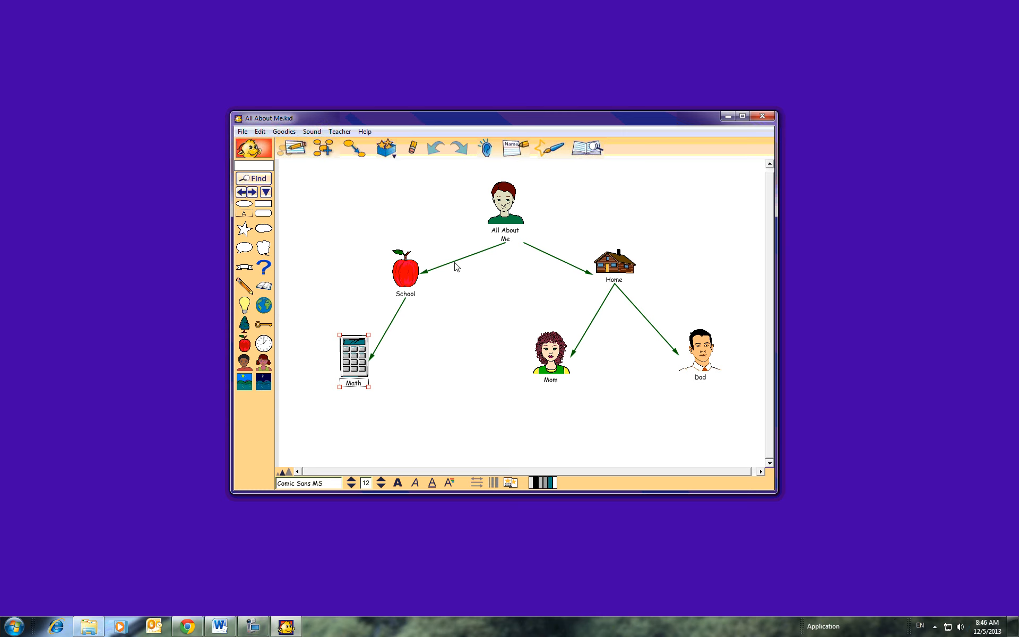
- Delete the link from School to Math and create one pointing from Math to School
click(393, 327)
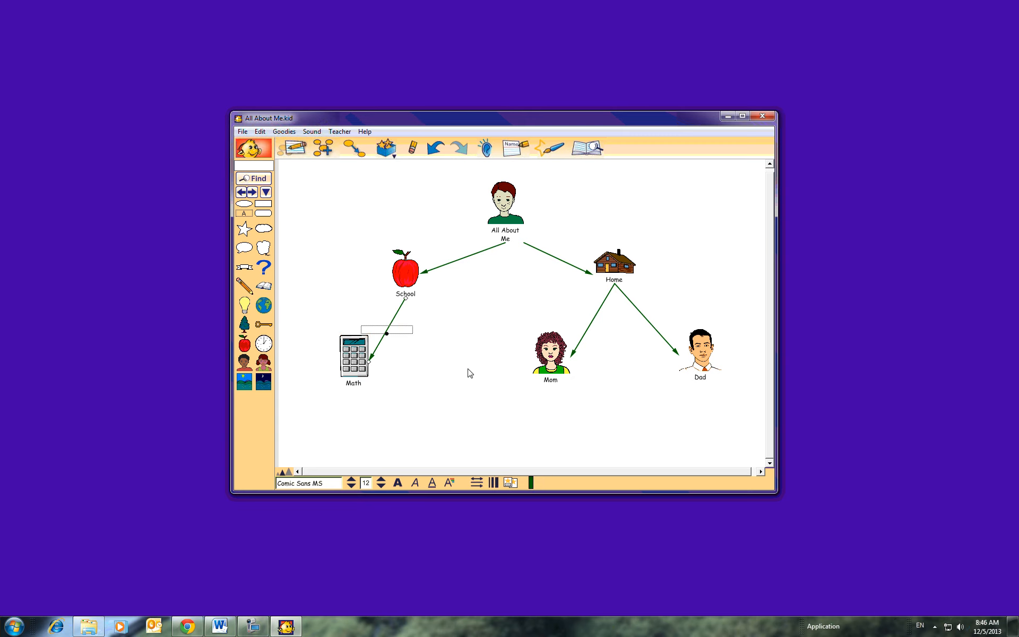
key(Delete)
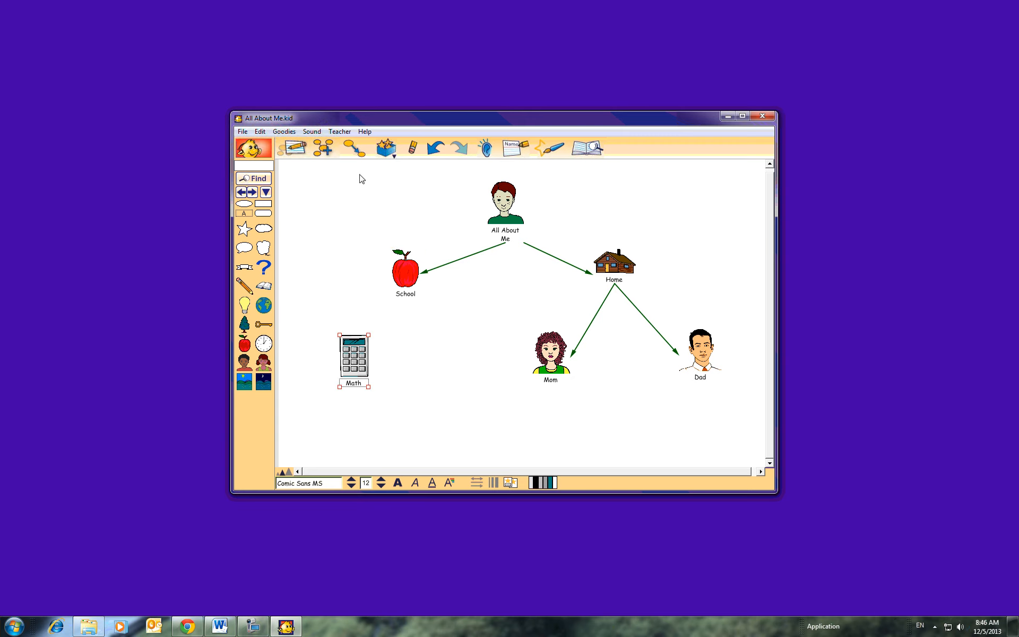
click(353, 148)
click(405, 272)
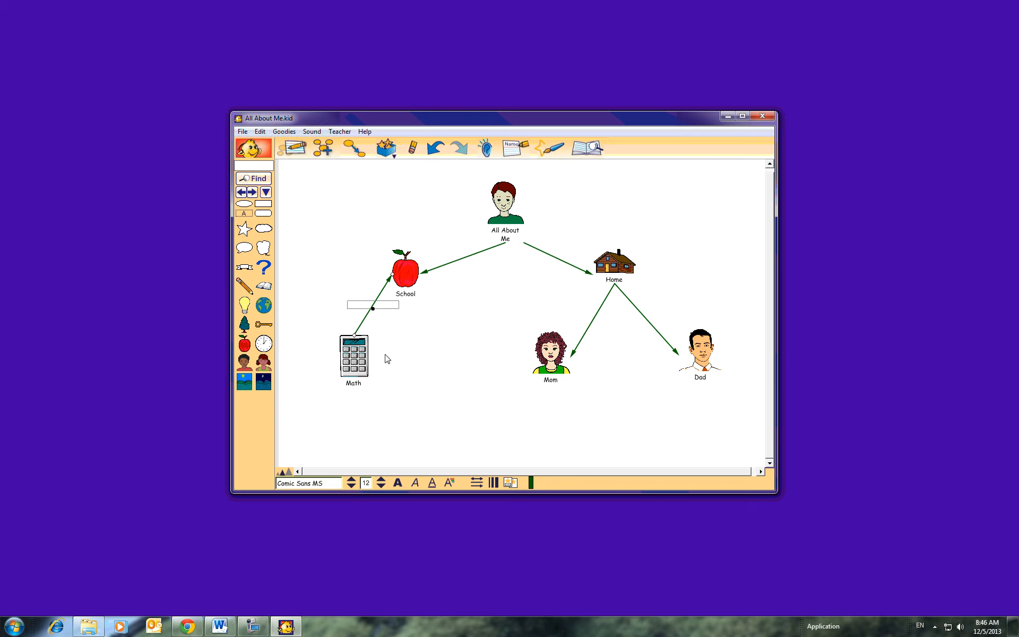
- Replace the Home-to-Mom link with one pointing from Mom to Home, and check the outline in the writing view
click(558, 371)
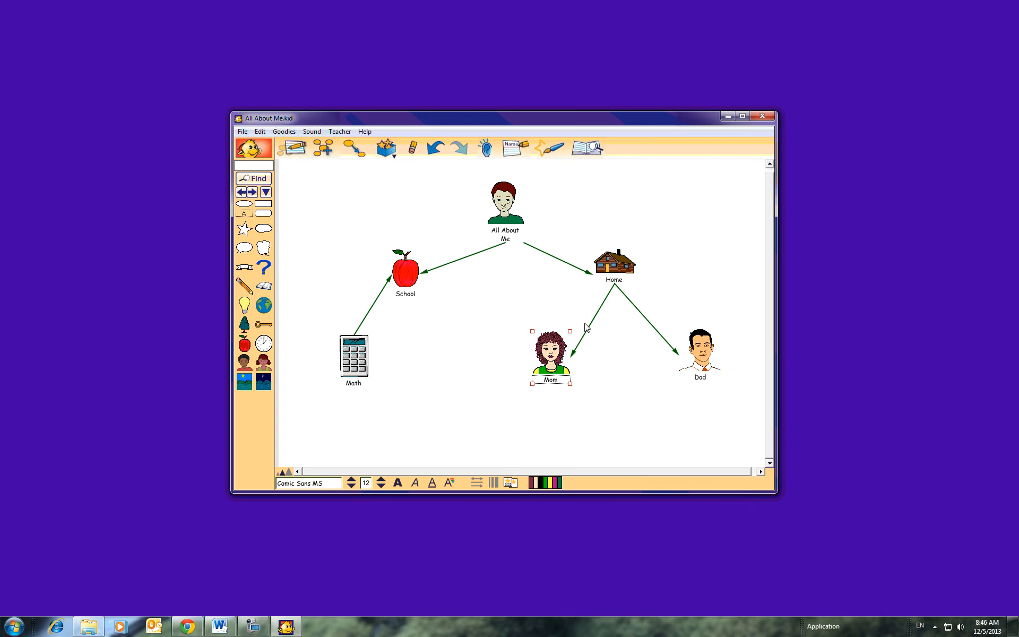
click(595, 323)
key(Delete)
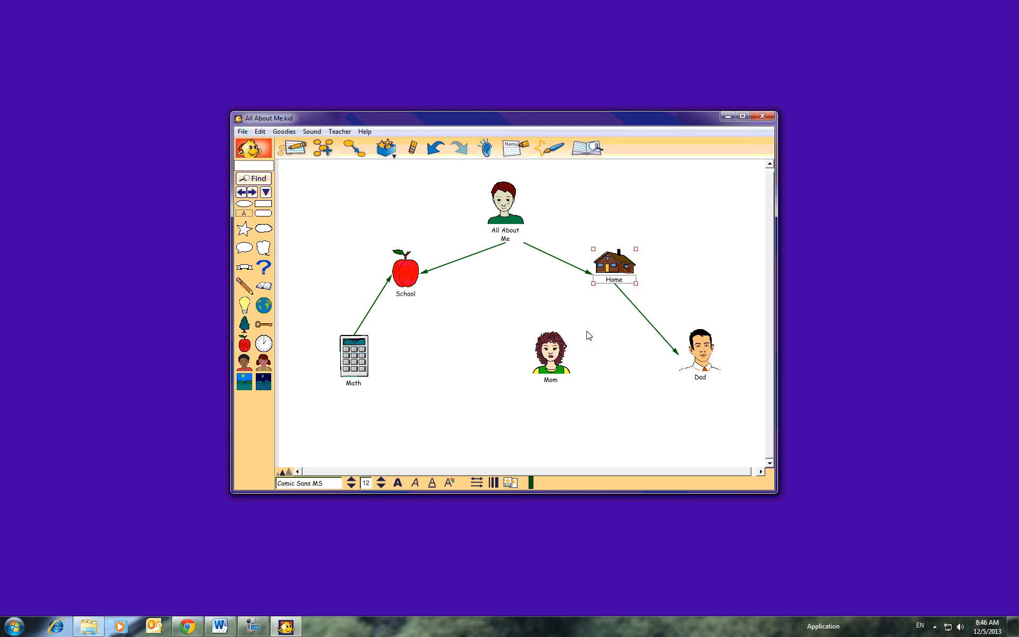
click(558, 361)
click(354, 148)
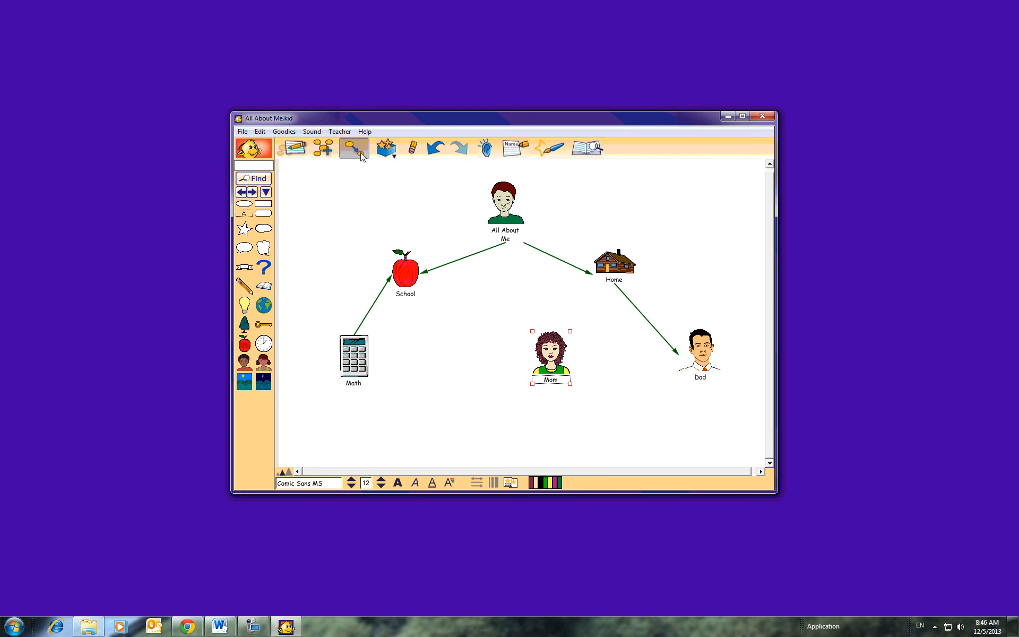
click(615, 265)
click(626, 332)
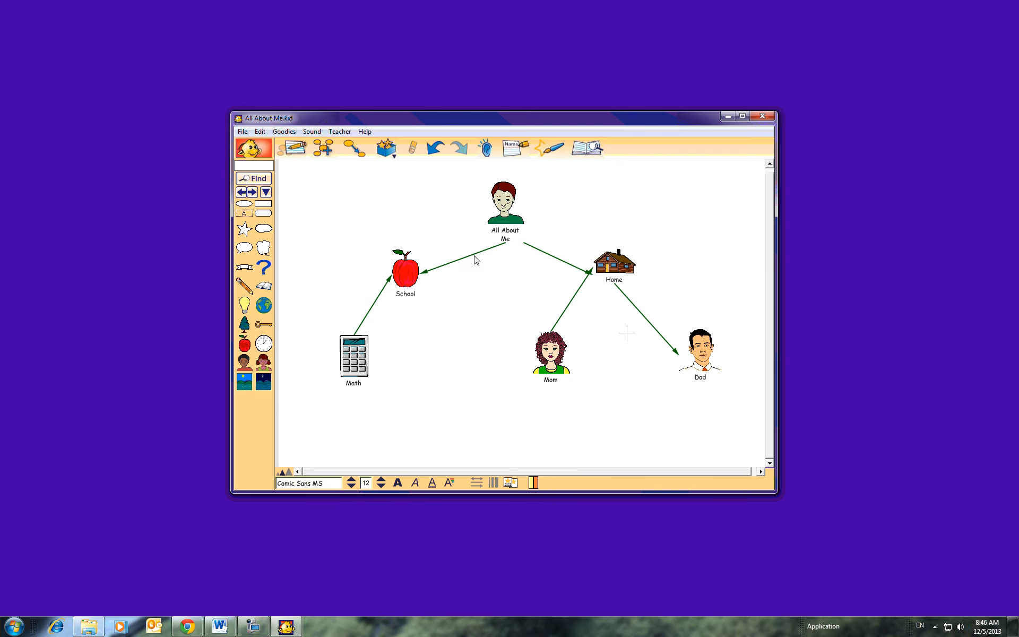
click(297, 148)
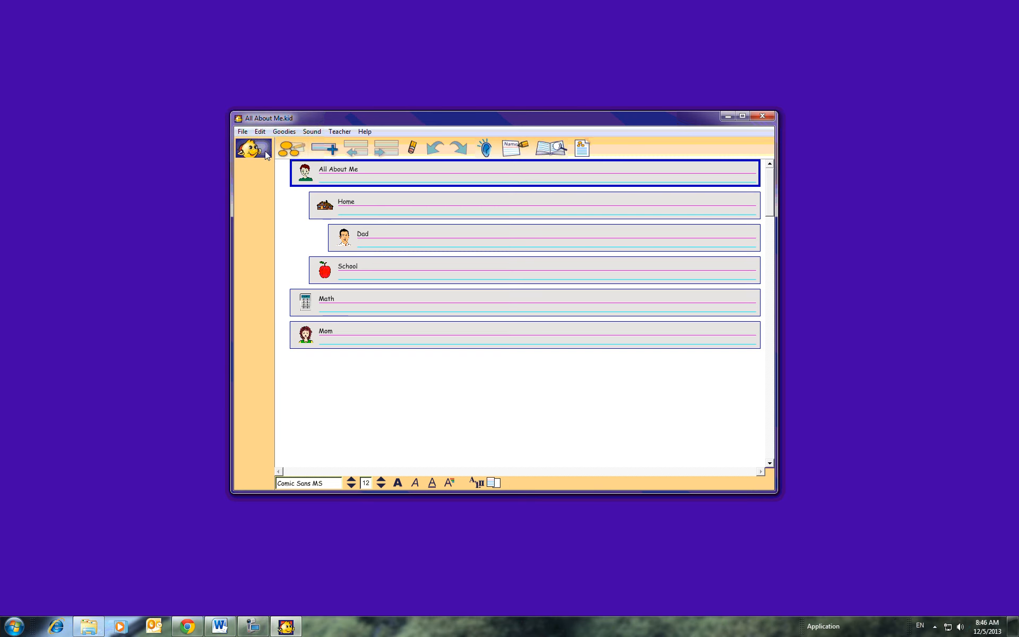
click(287, 151)
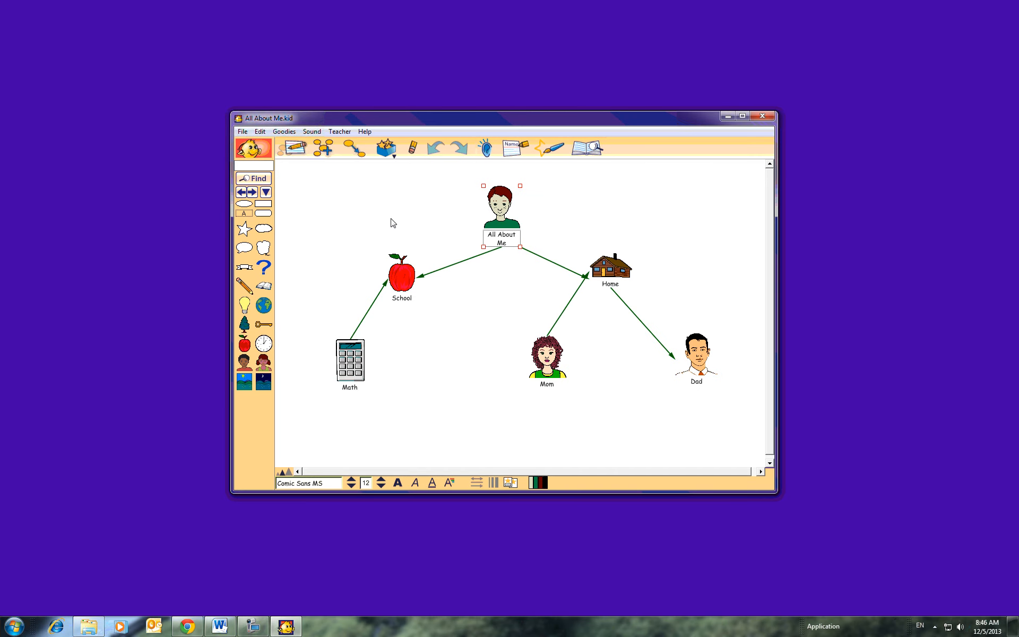
- Delete the link from Mom to Home and create one pointing from Home to Mom
click(564, 318)
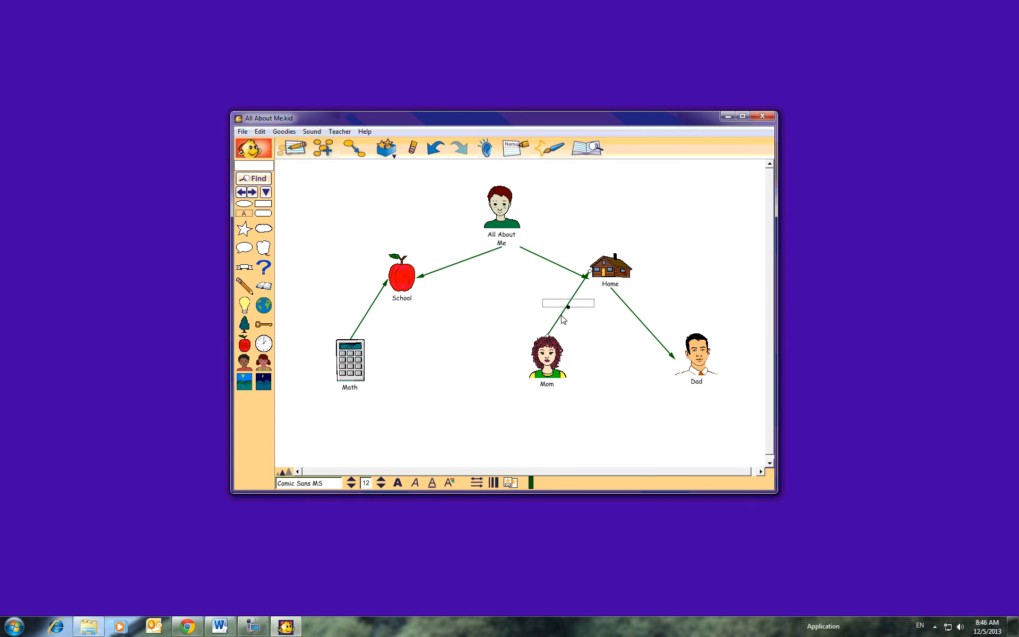
key(Delete)
click(603, 275)
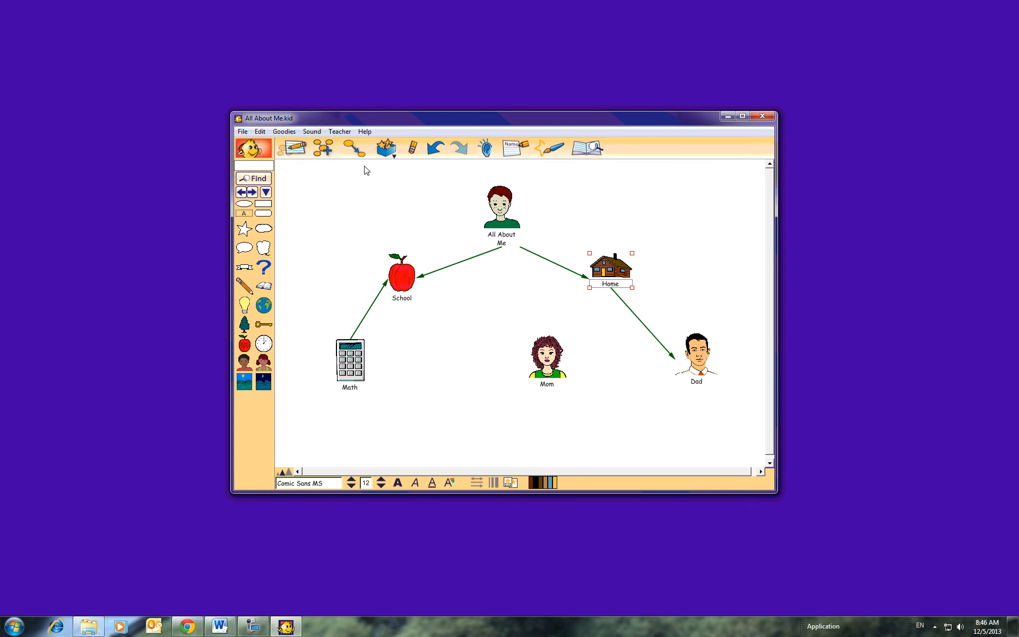
click(352, 152)
click(566, 356)
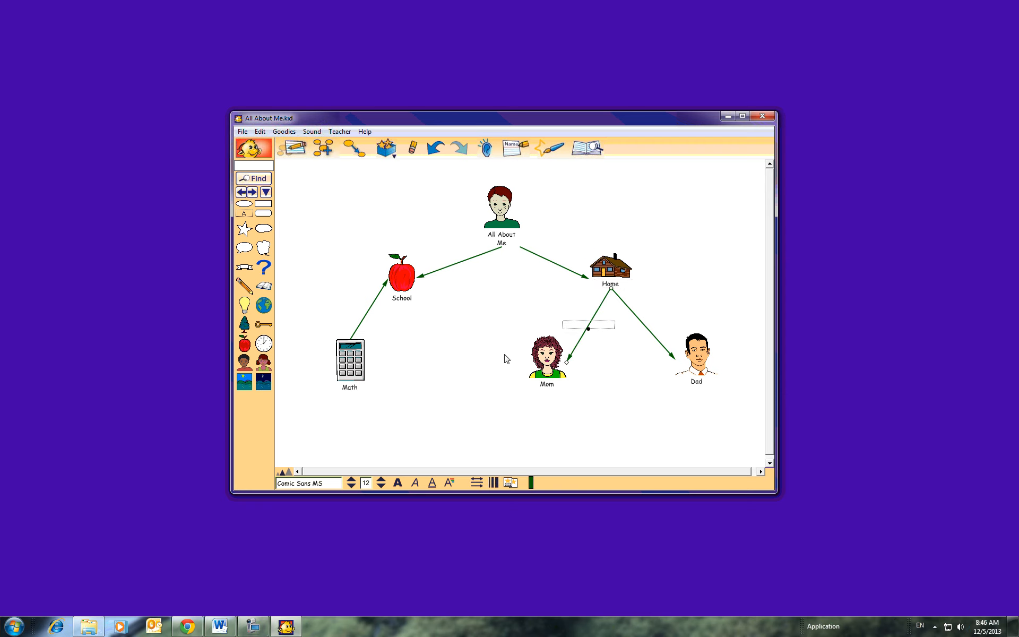
- Replace the Math-to-School link with one pointing from School to Math, and check the outline in the writing view
click(367, 319)
key(Delete)
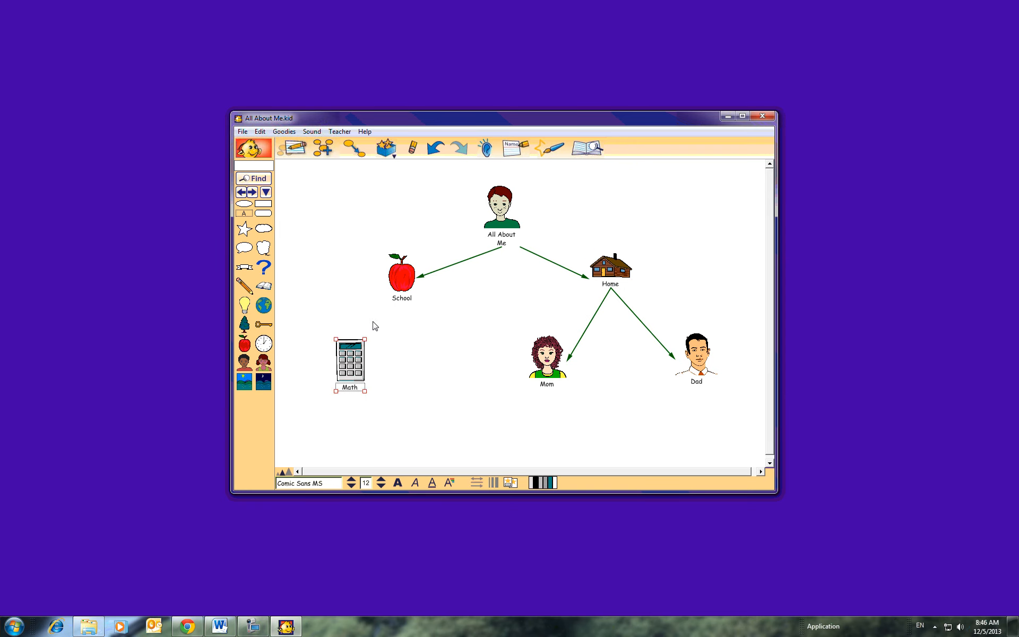
click(396, 279)
click(352, 150)
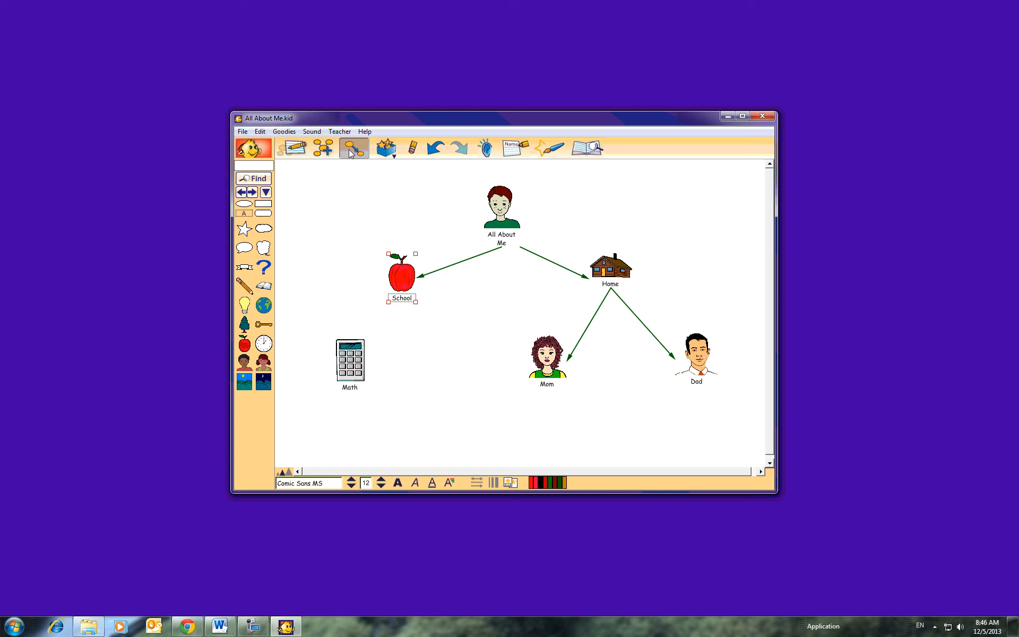
click(347, 377)
click(420, 424)
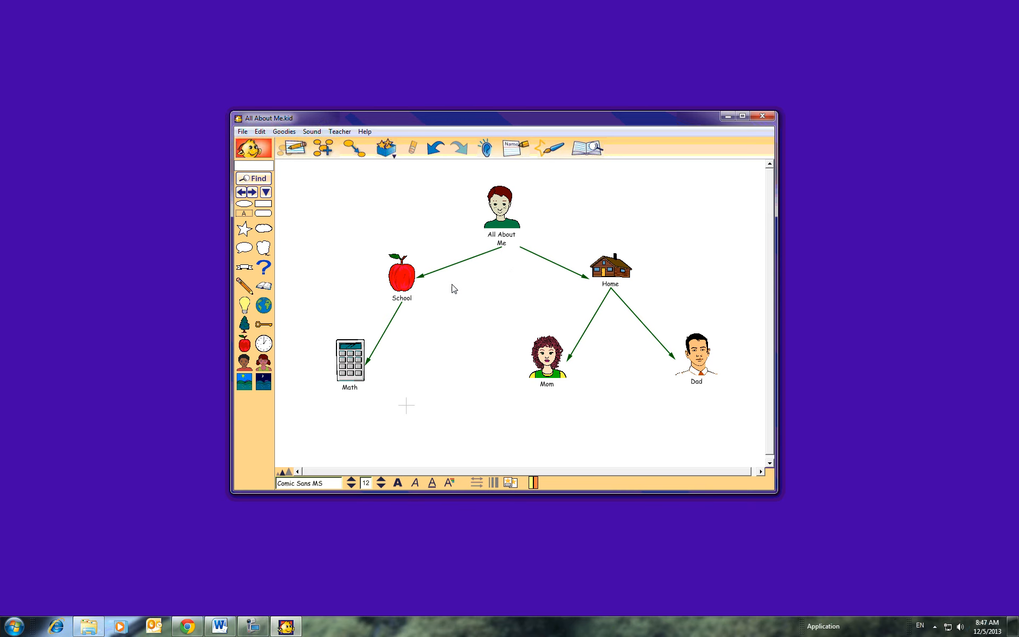
click(298, 152)
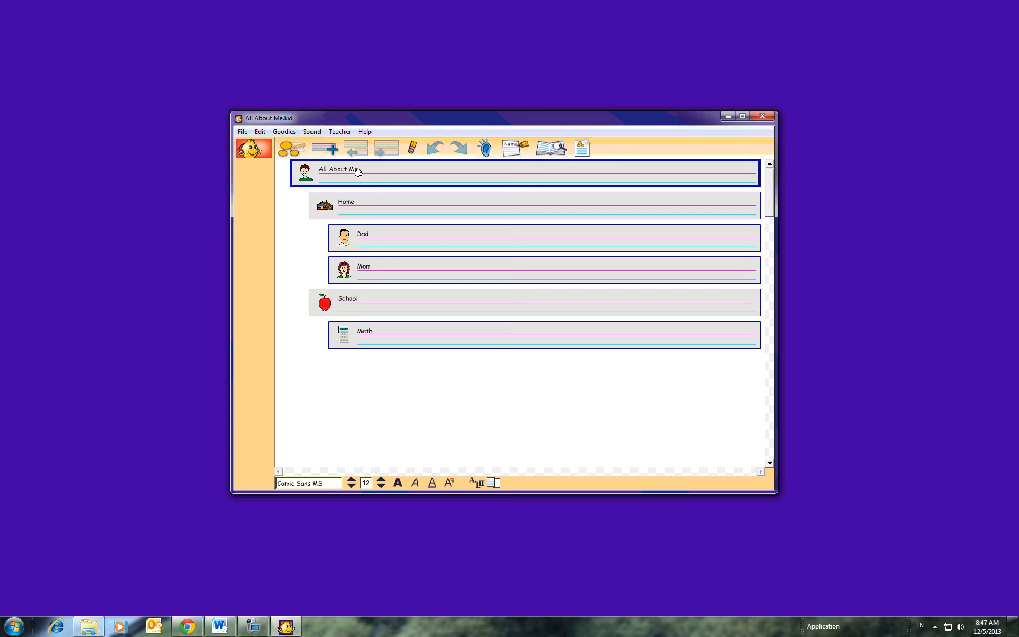
click(291, 147)
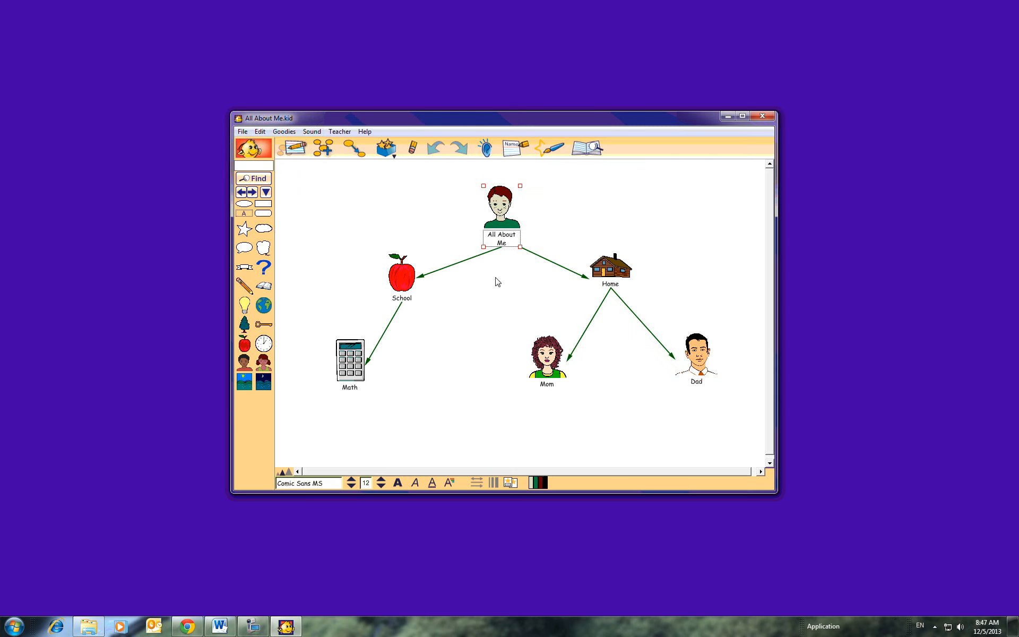
- Append "- TEST" to the All About Me title in the writing view and look at it in the picture view
click(291, 148)
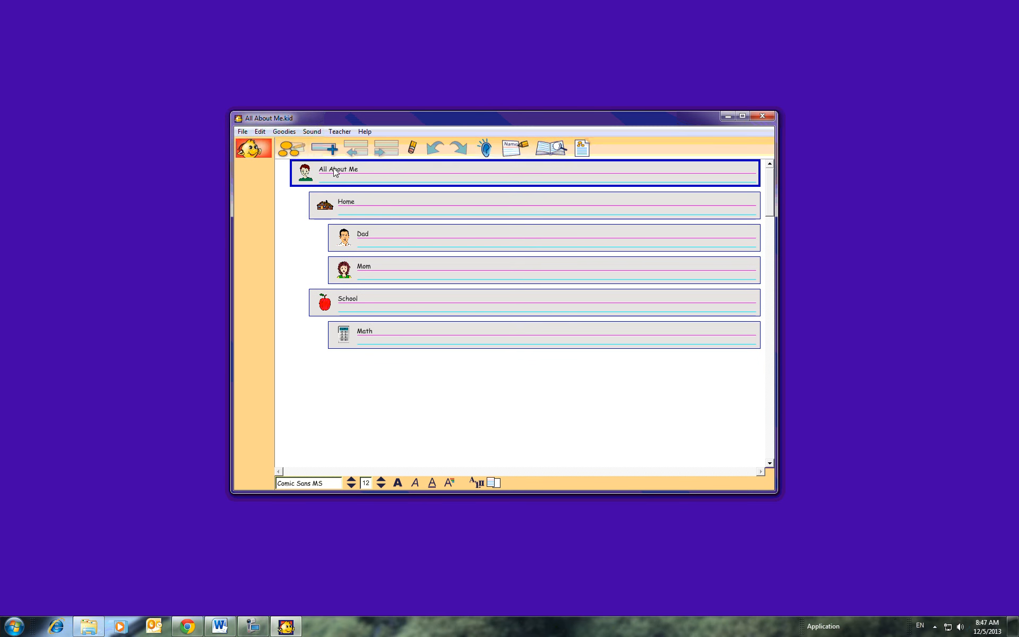
click(368, 168)
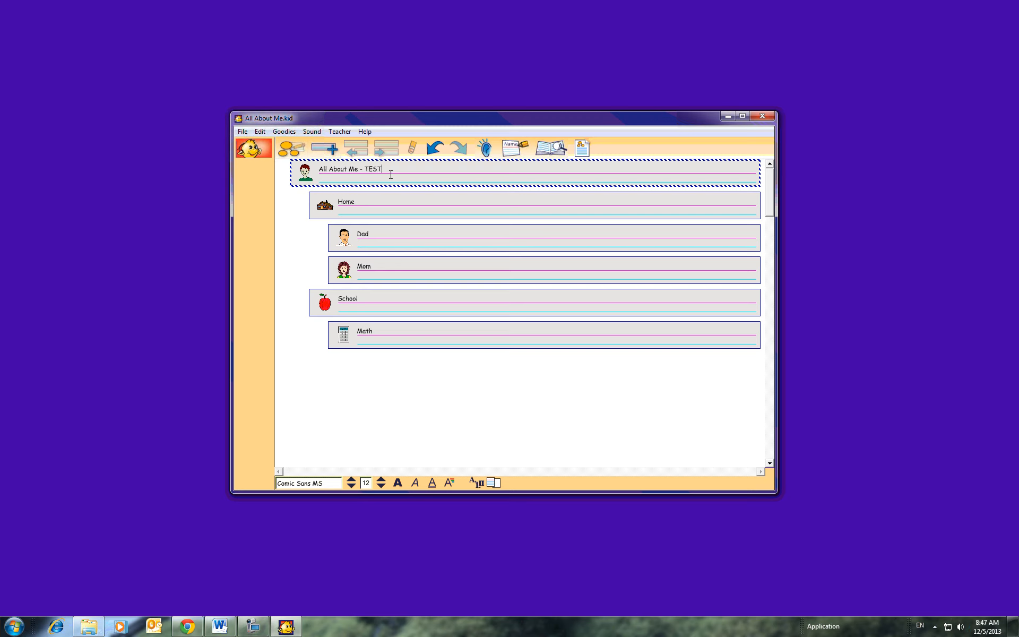
click(291, 147)
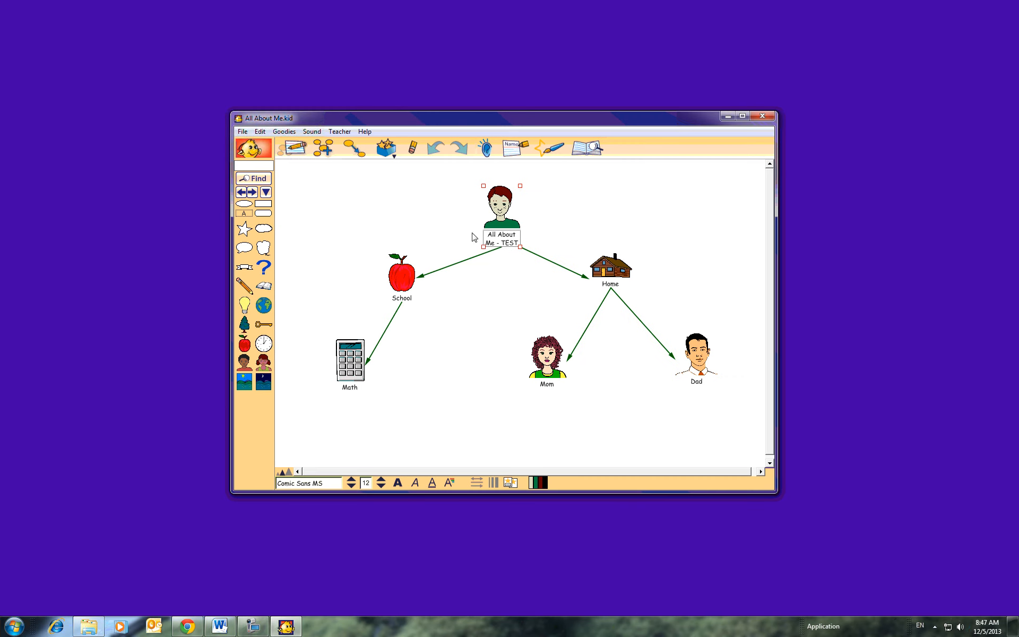
- Remove TEST from the All About Me title, enter TEST on its notes line instead, and return to the picture view
click(291, 147)
click(397, 167)
key(BackSpace)
key(BackSpace)
key(BackSpace)
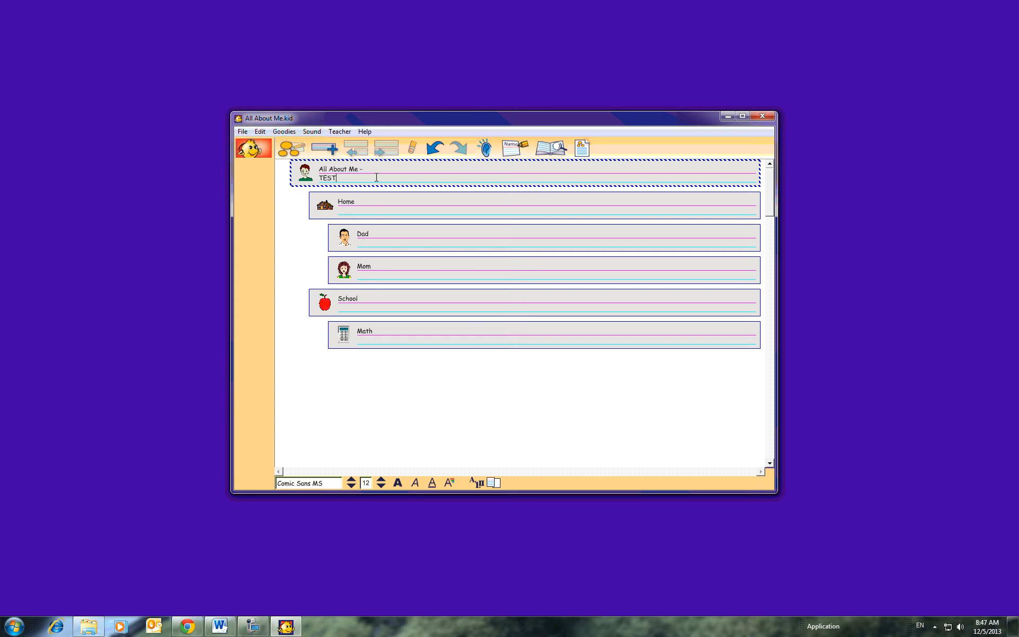
click(288, 151)
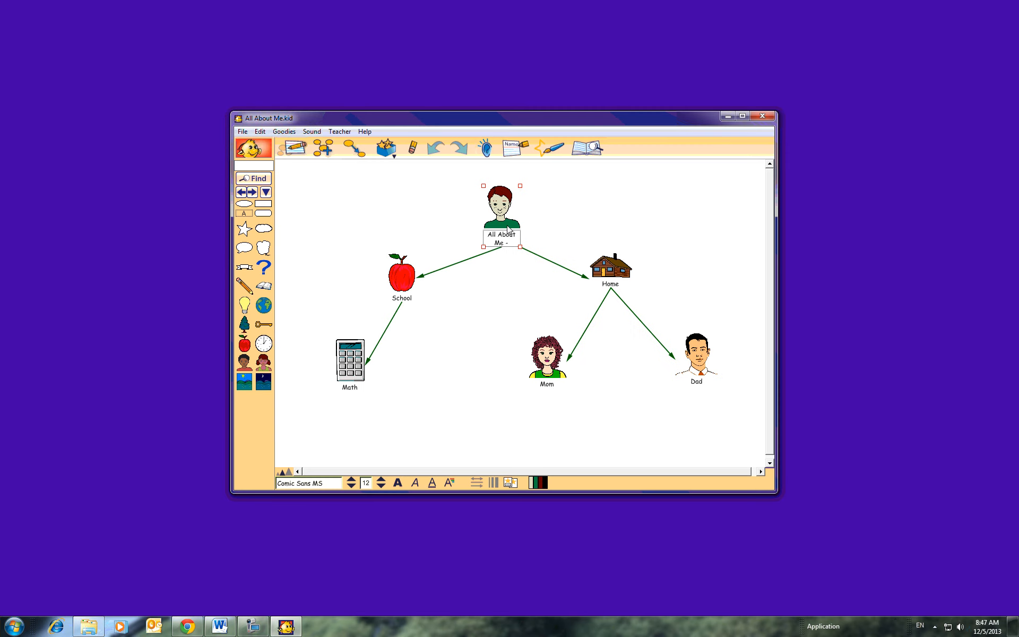
- In writing view, note "I am going ot tell you all about myself." under All About Me and "I grew up in New York." under Home
click(293, 148)
click(348, 183)
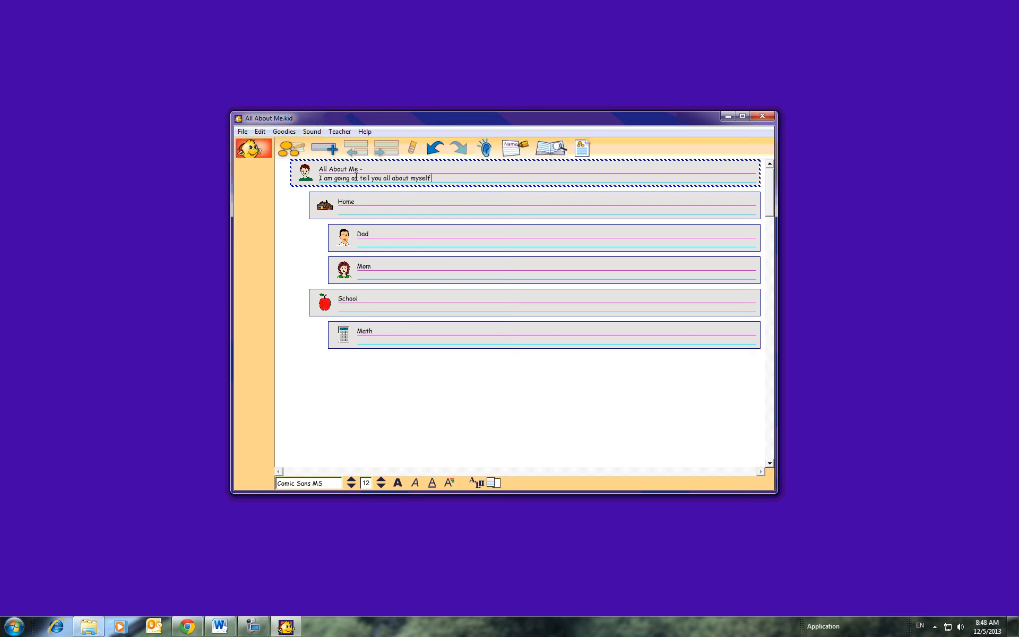
click(355, 212)
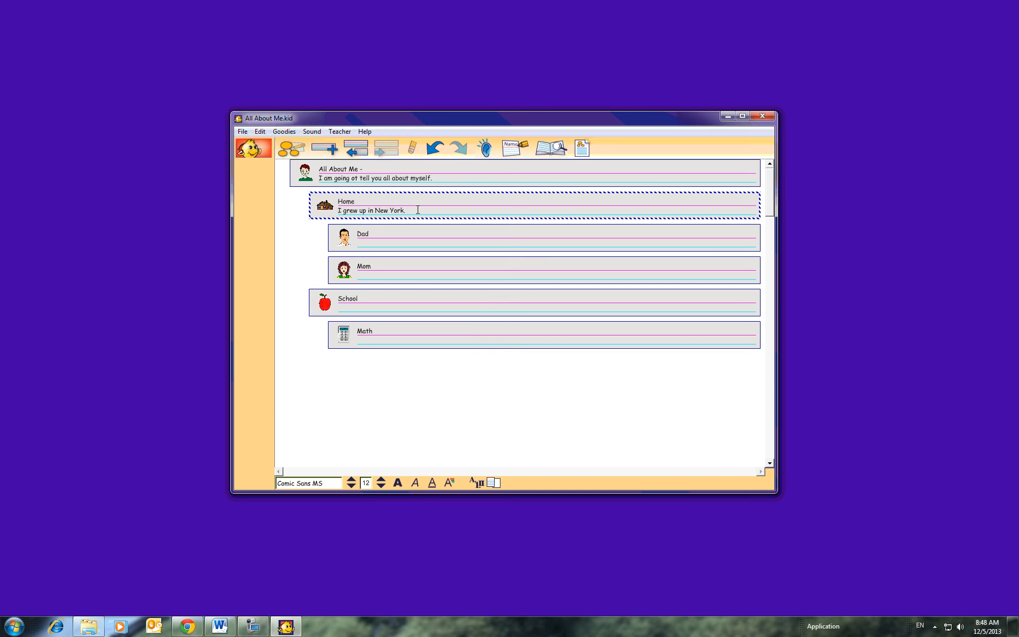
- Add four blank lines below the Home note and delete them again
key(Return)
key(Return)
key(Return)
key(Return)
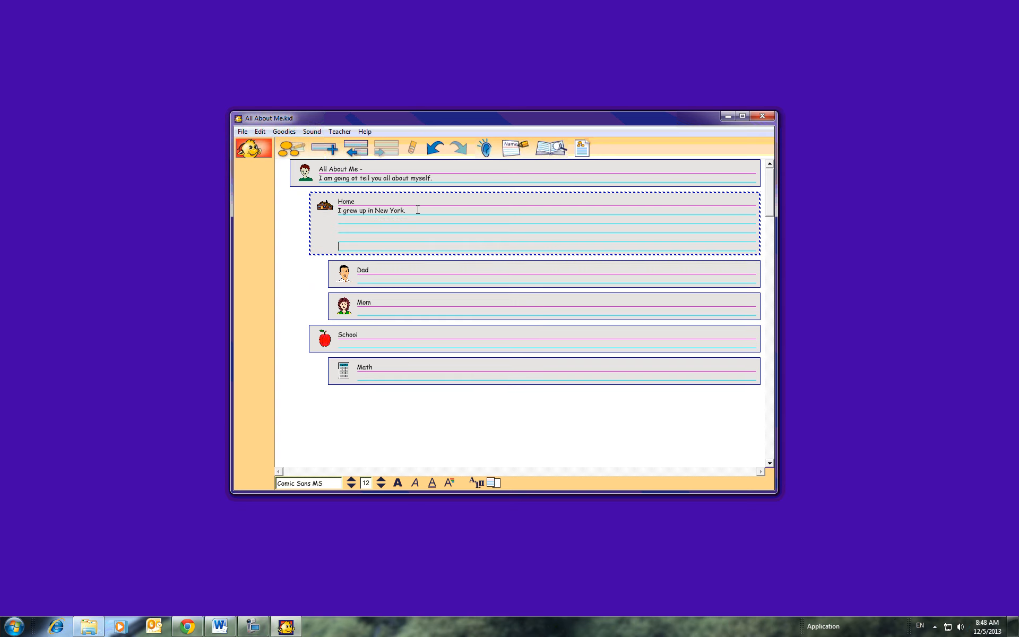
key(BackSpace)
key(BackSpace)
key(BackSpace)
key(BackSpace)
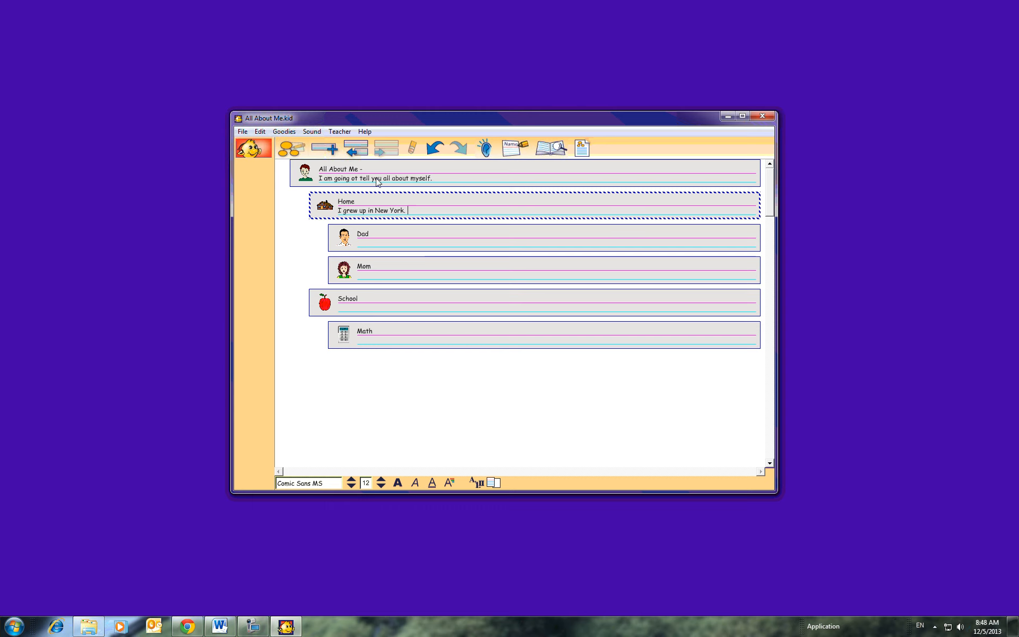
- Move the Mom topic above Dad under Home in the outline and check the picture view
click(356, 234)
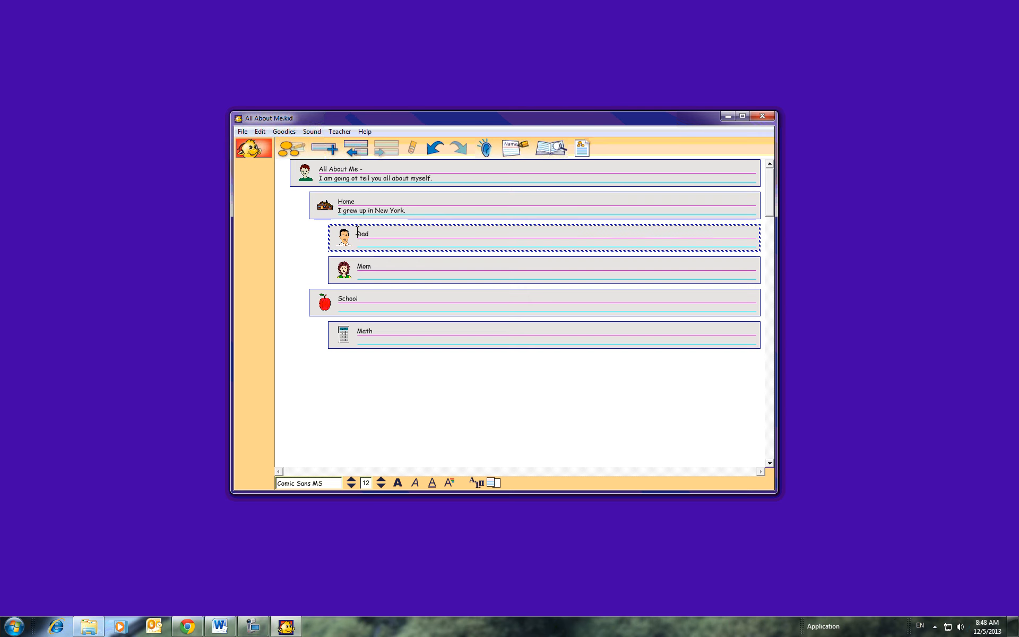
click(334, 267)
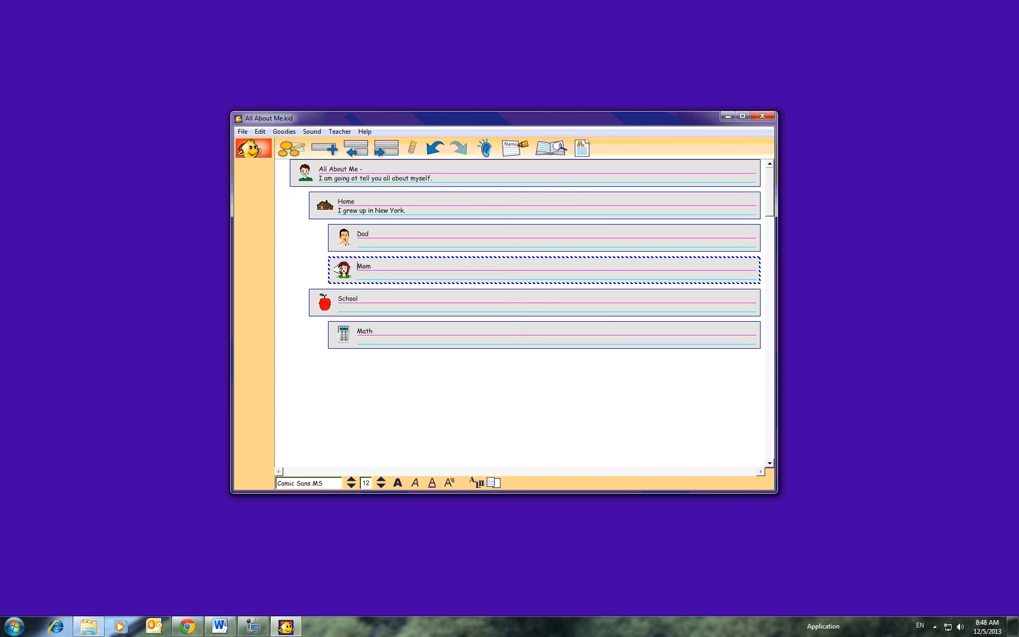
click(334, 267)
drag(335, 268, 336, 223)
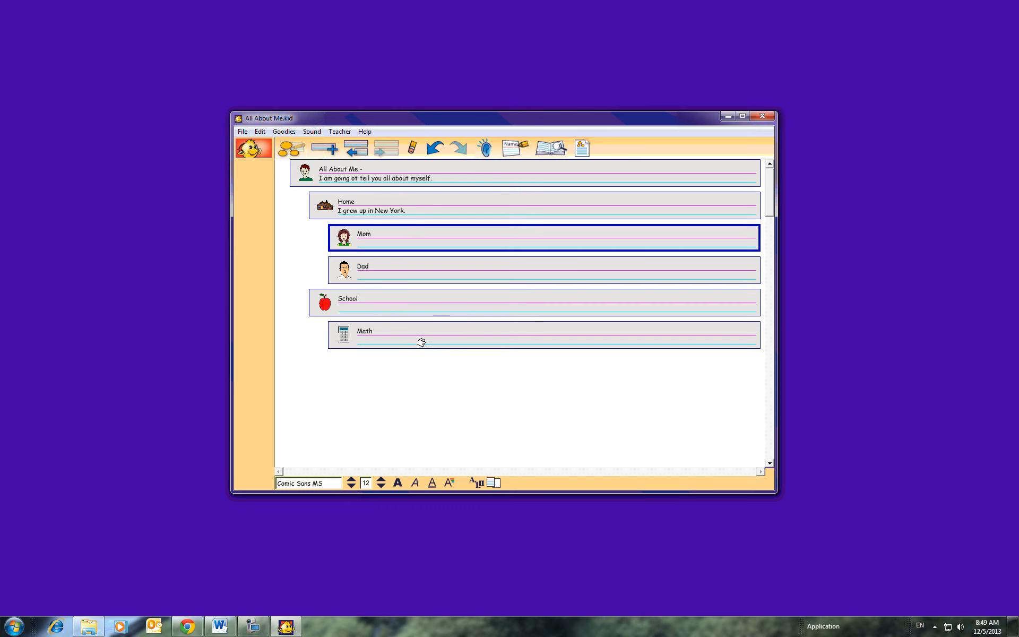
click(400, 367)
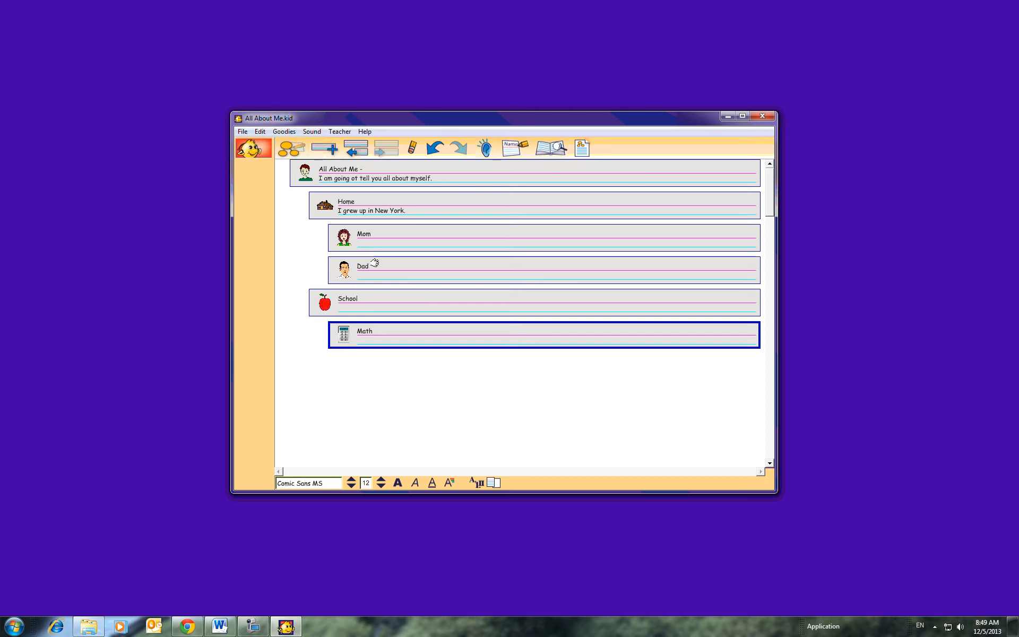
click(290, 152)
click(289, 152)
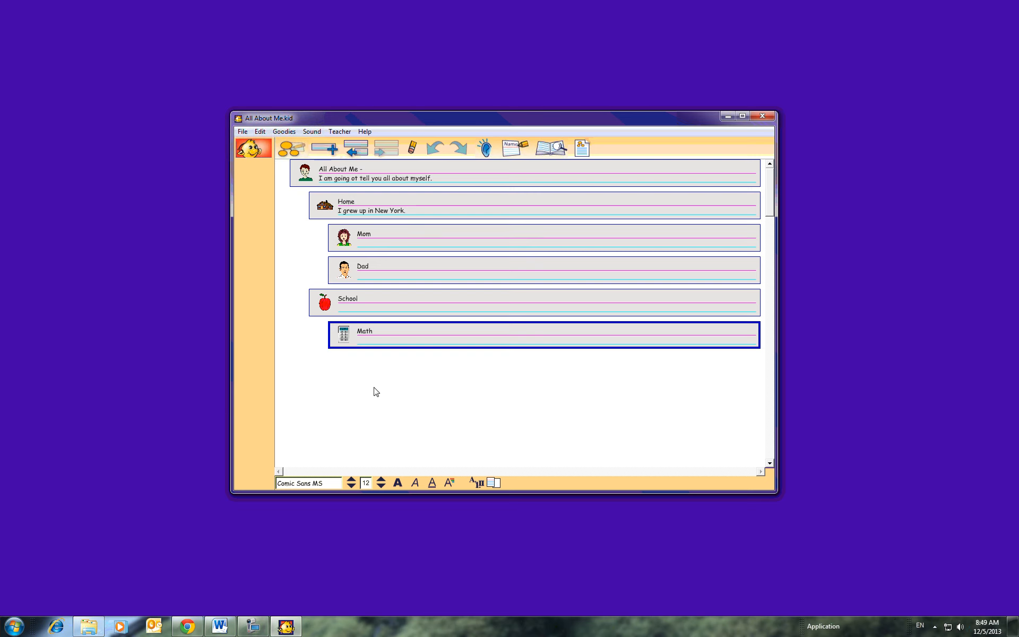
- Add an empty topic after Math and promote it to the outline's top level
click(324, 148)
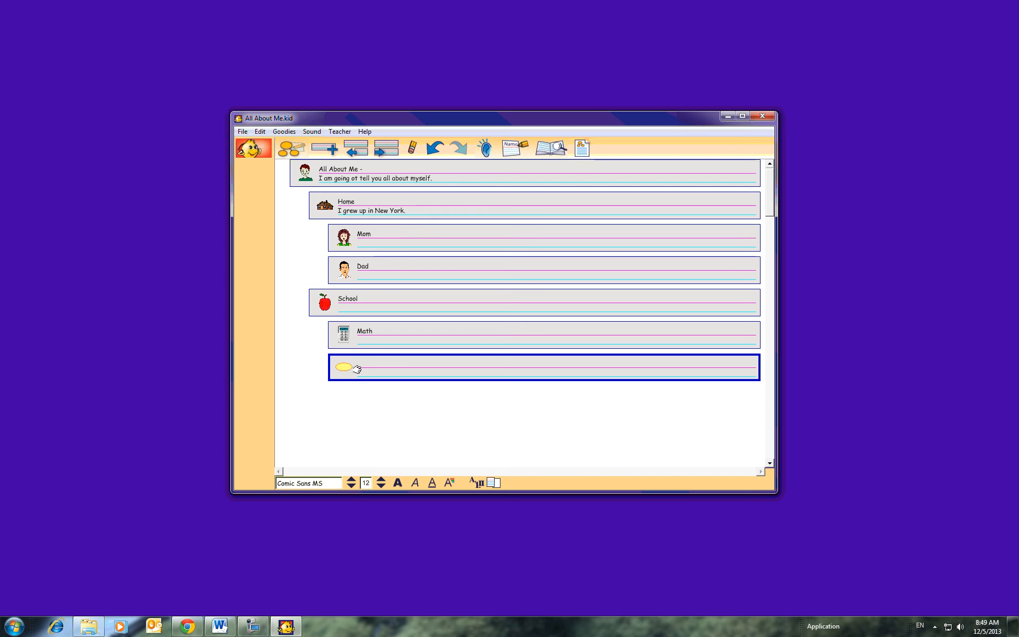
click(356, 151)
click(356, 150)
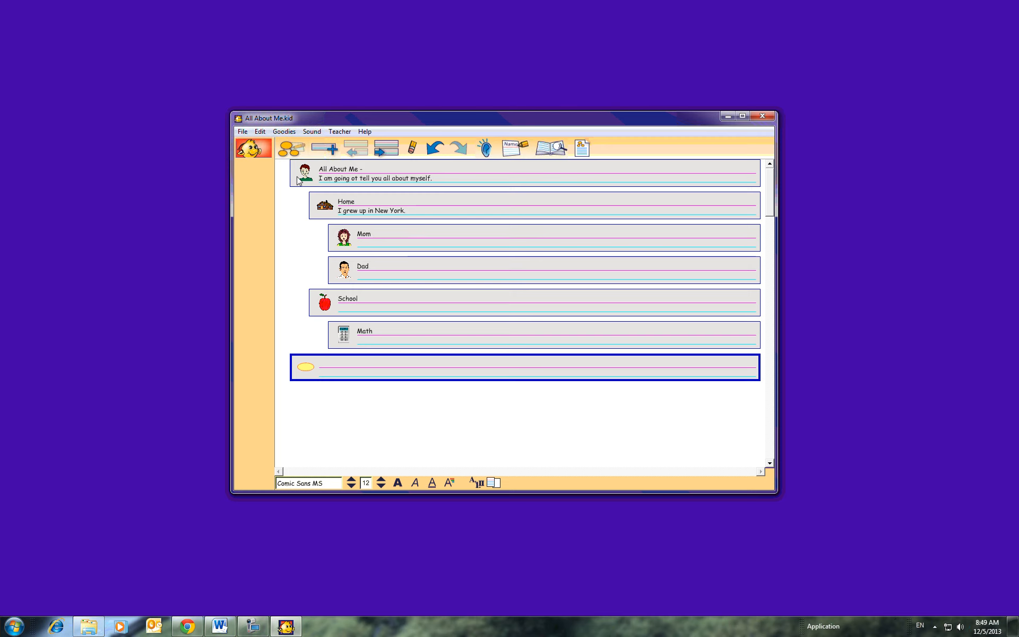
- View the empty topic in the picture view, and delete it back in the writing view
click(292, 148)
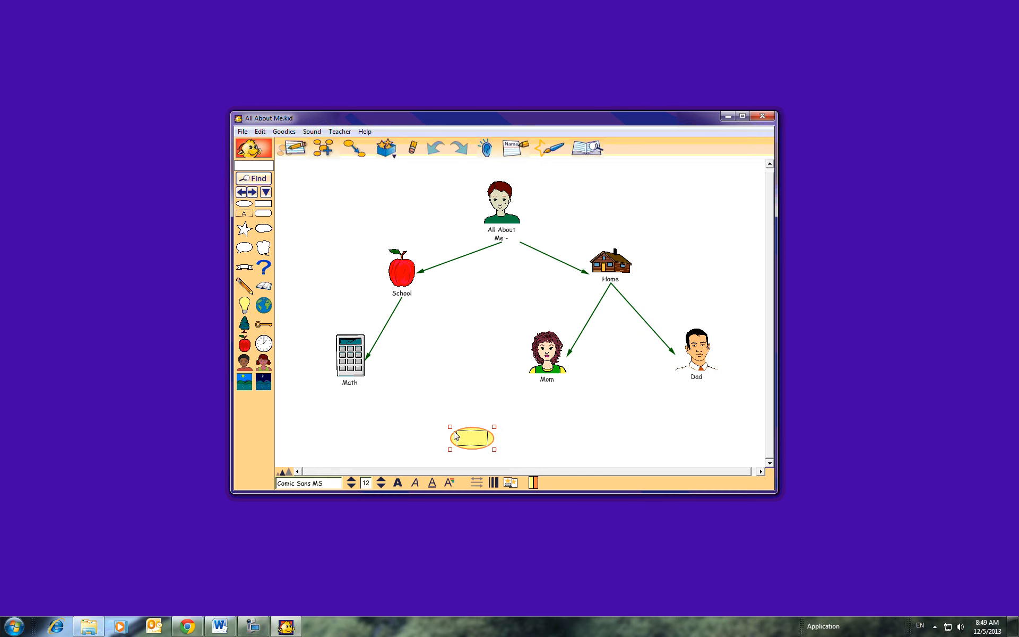
click(297, 150)
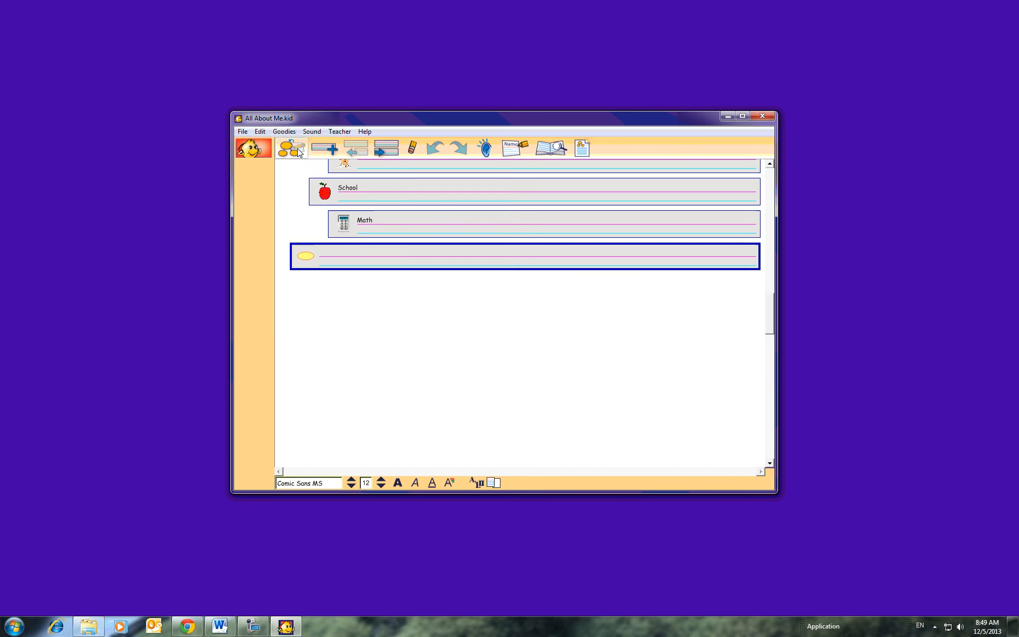
scroll(354, 260, up, 3)
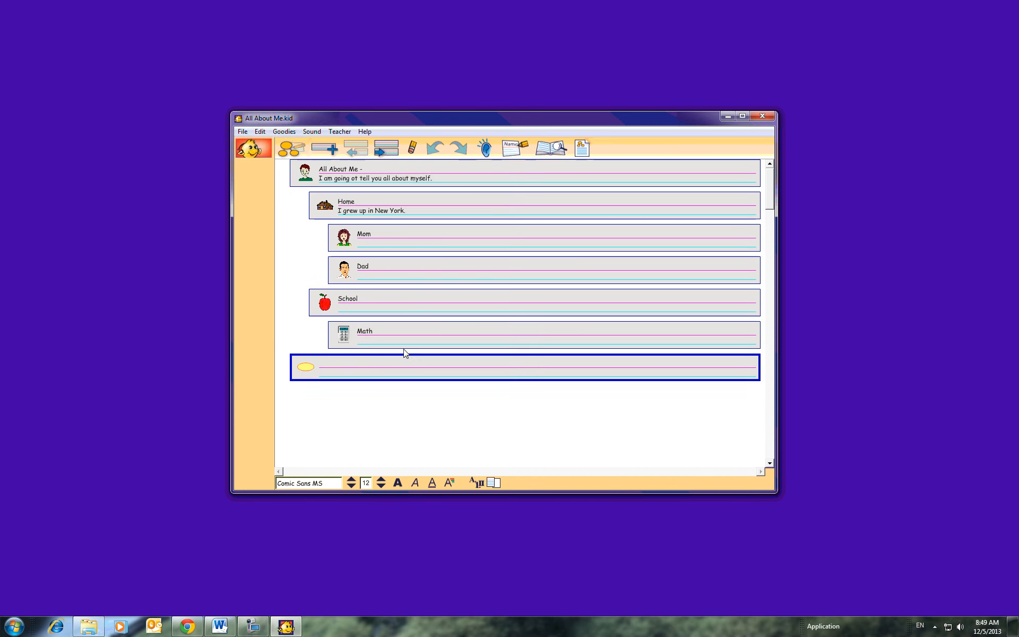
click(411, 148)
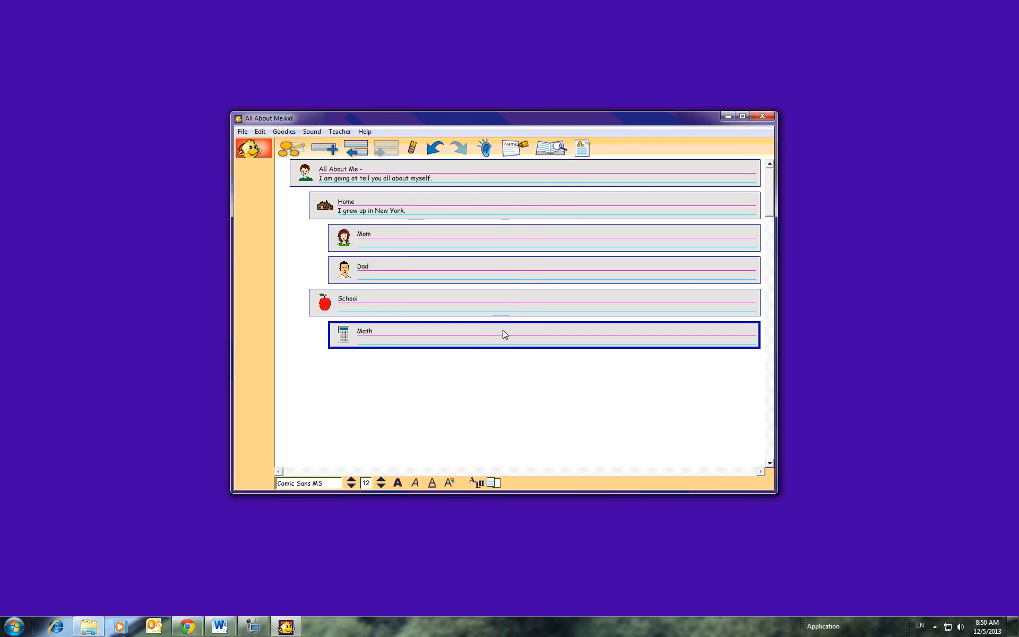
- Look up the Math topic in the Word Guide and close the guide
click(551, 148)
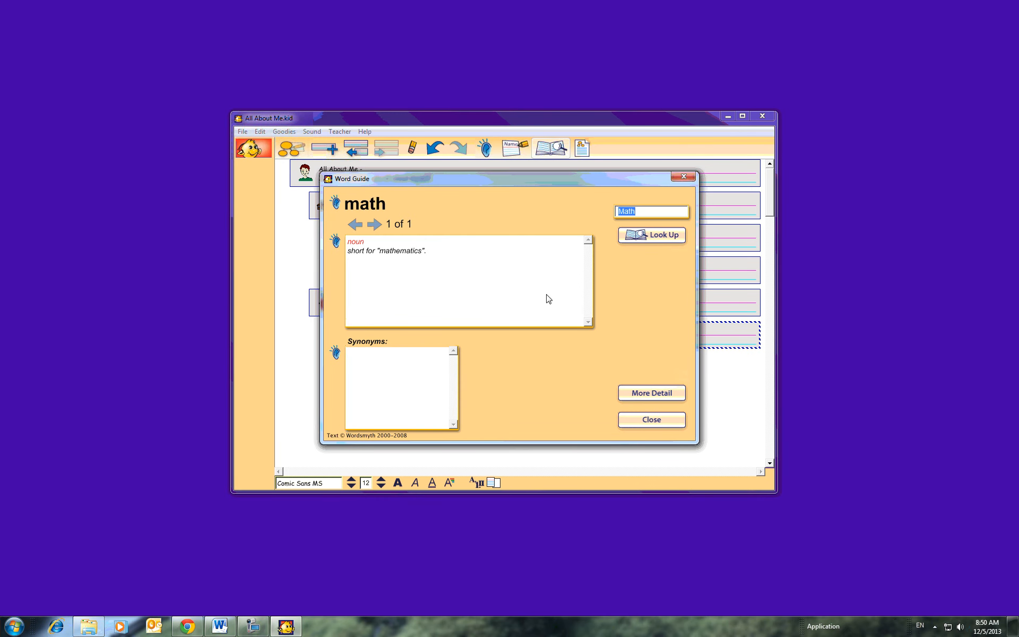
click(653, 420)
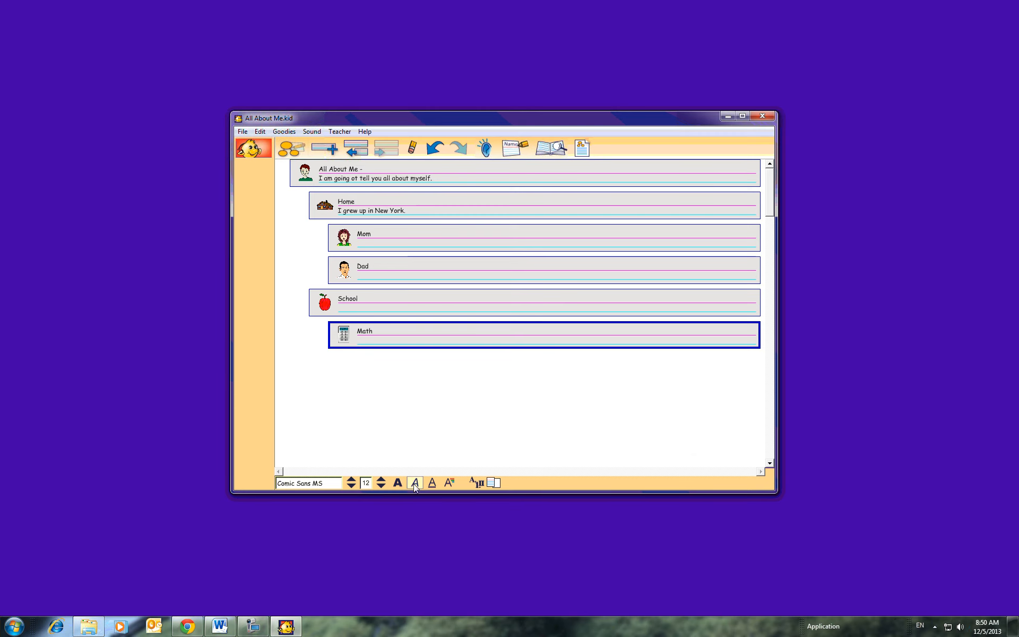
- Try the letter-and-number and bullet prefix styles on the outline, and restore the picture prefixes
click(473, 483)
click(473, 482)
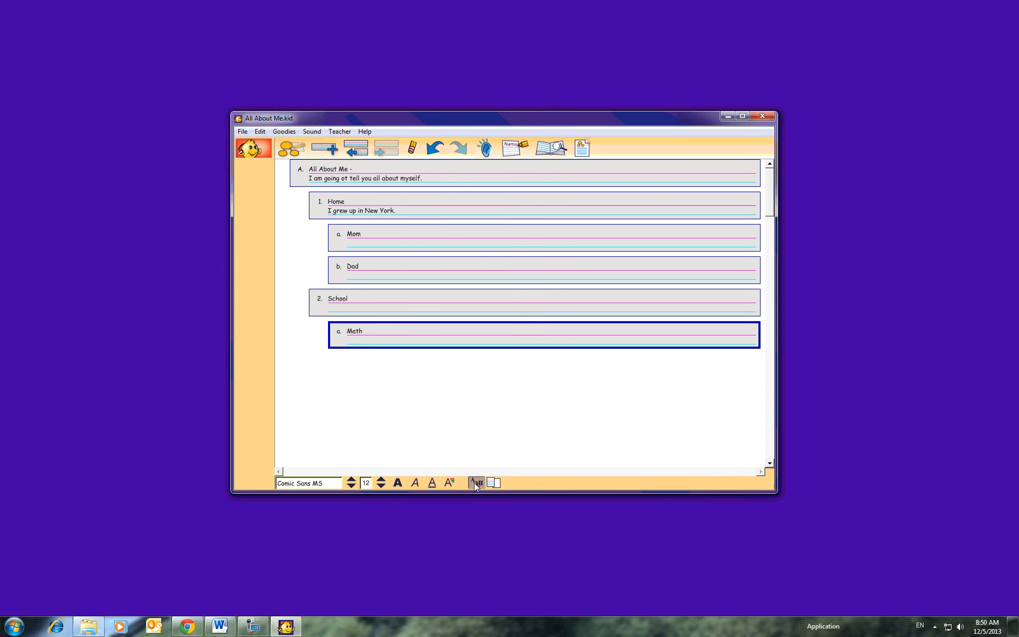
click(473, 482)
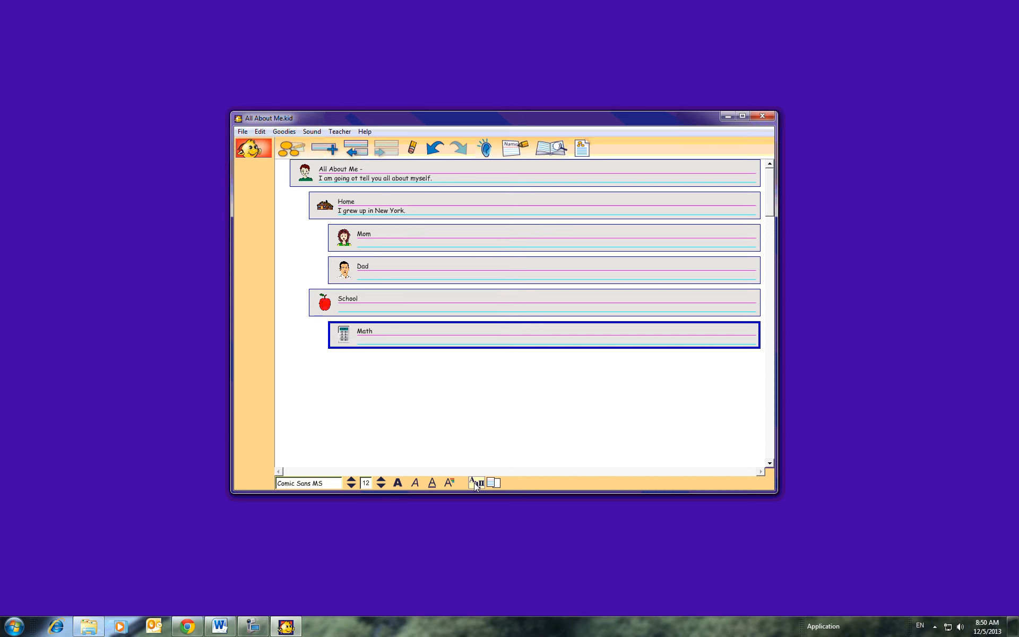
click(476, 483)
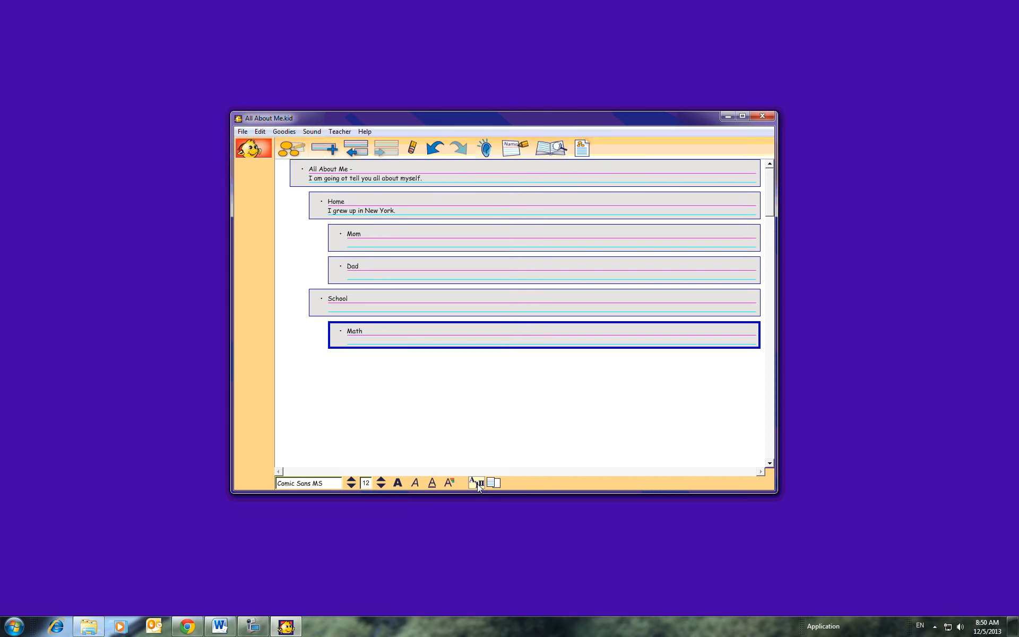
click(476, 482)
click(477, 483)
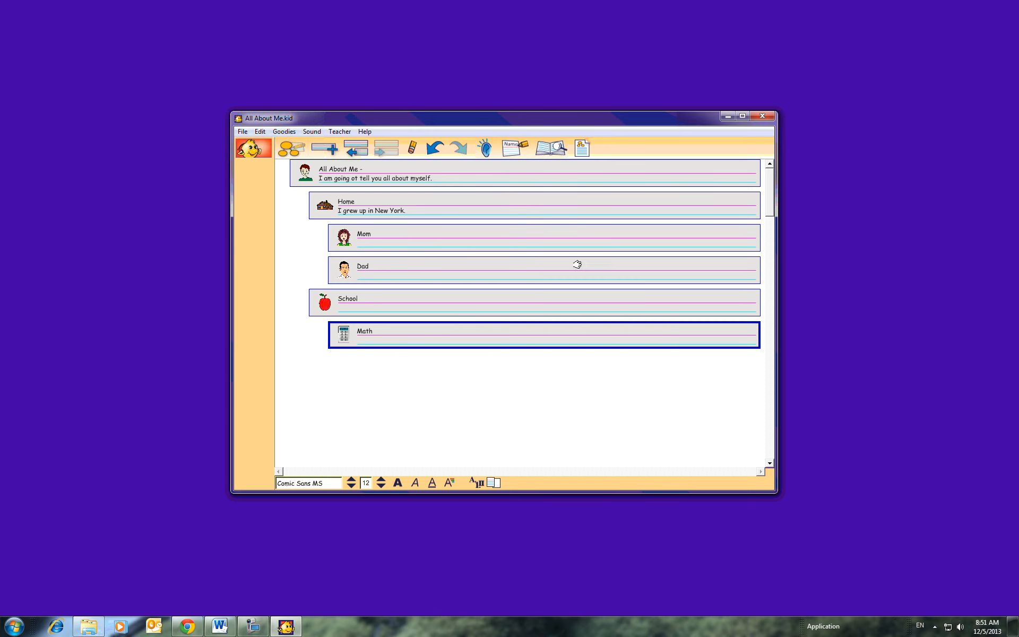
- Save the All About Me file and transfer its diagram and outline to a Word document
click(242, 132)
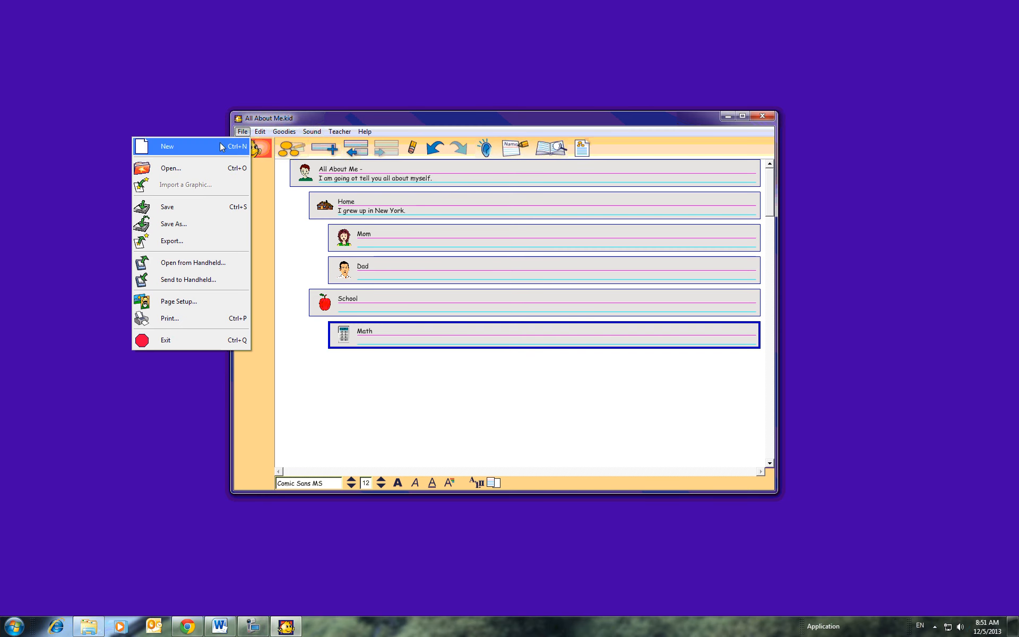
click(213, 207)
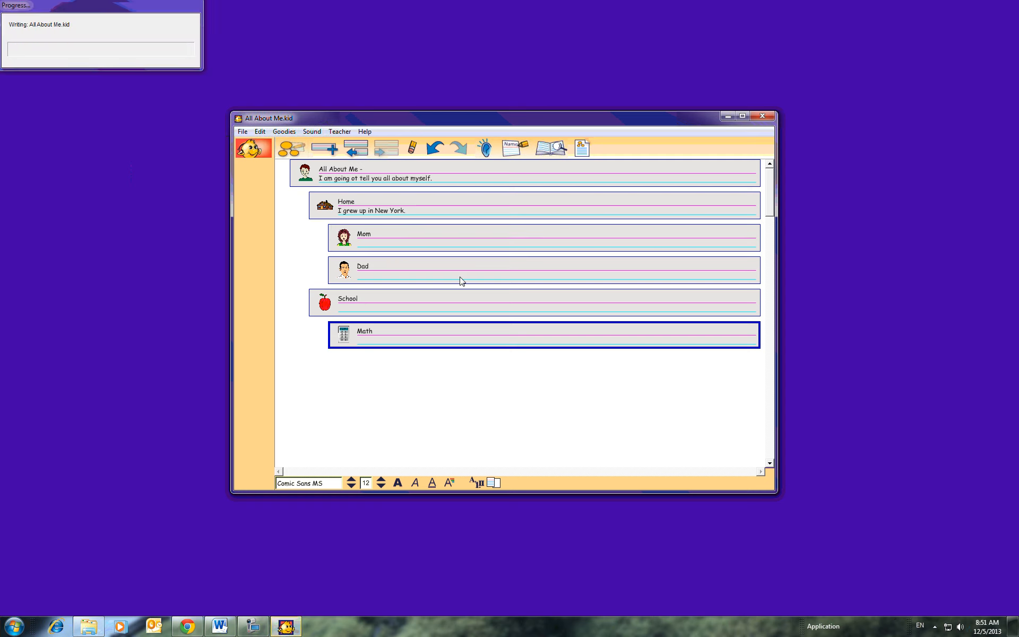
click(581, 148)
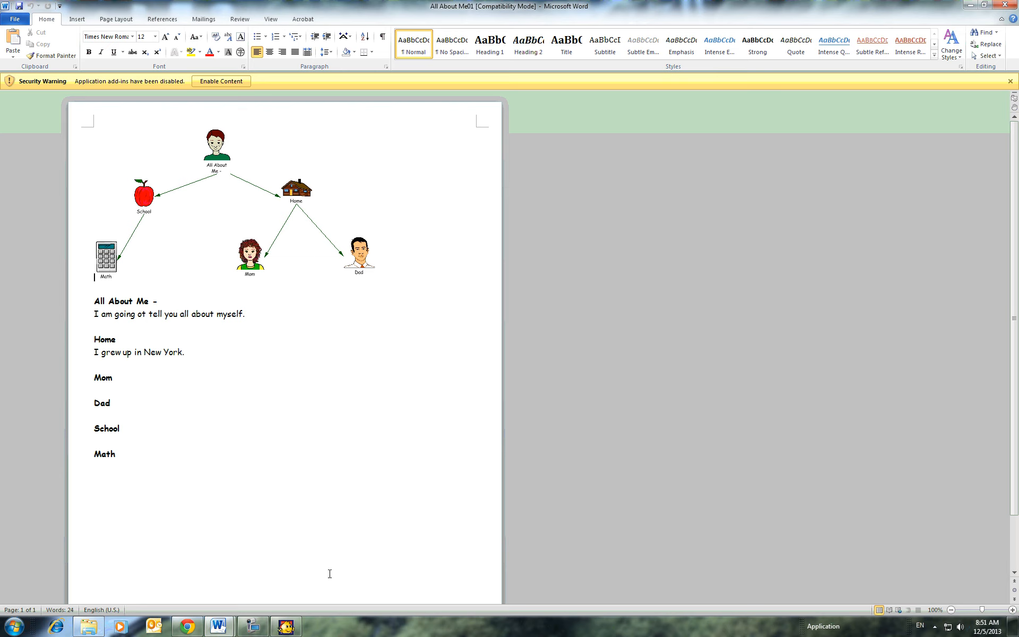
- Switch back to Kidspiration, review the outline, and show the diagram in the picture view
click(287, 627)
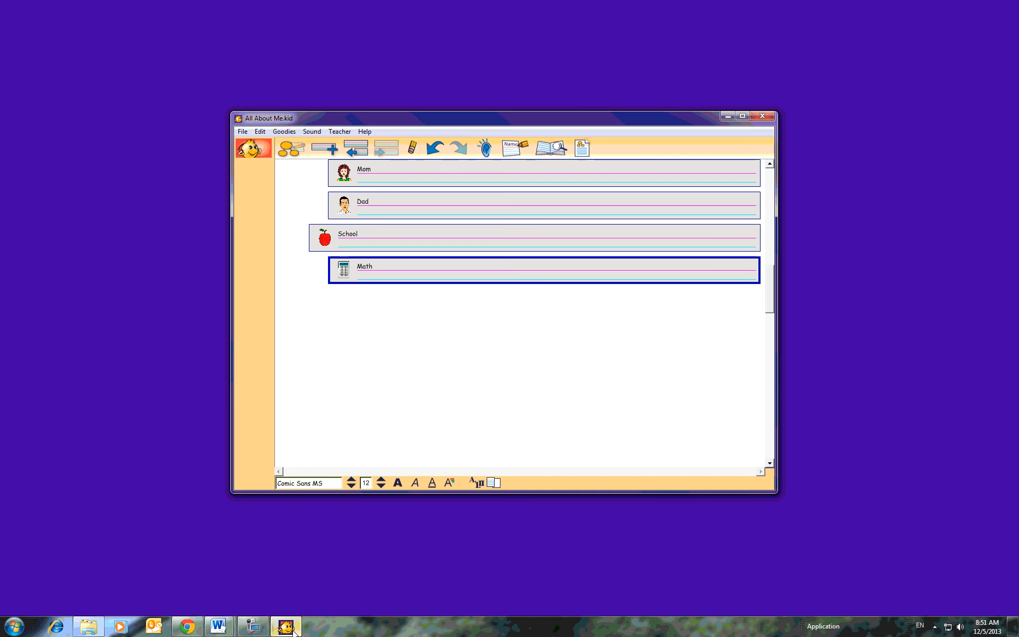
scroll(459, 387, up, 2)
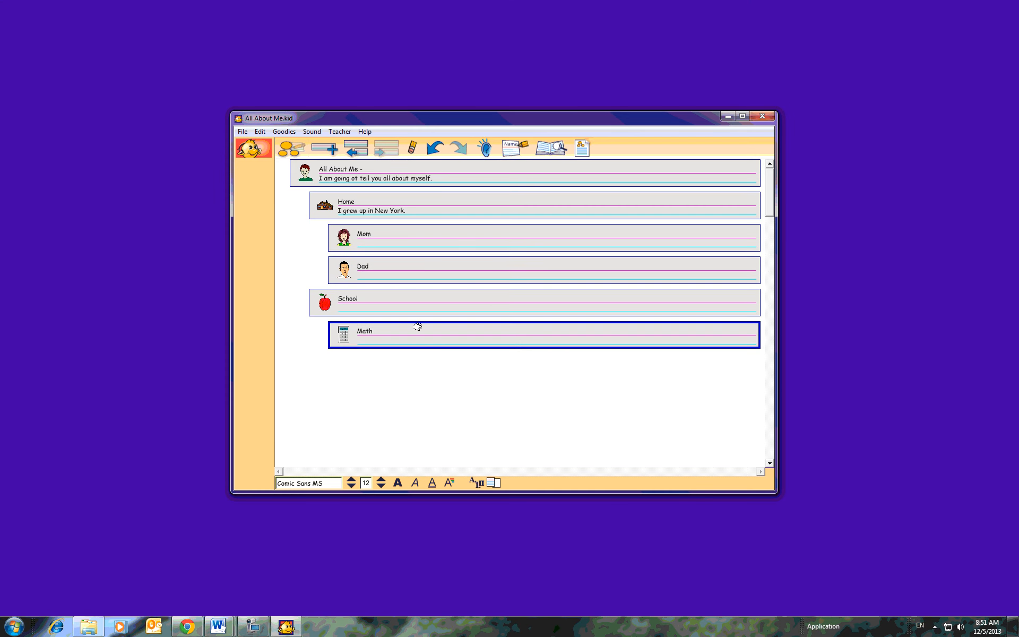
click(284, 151)
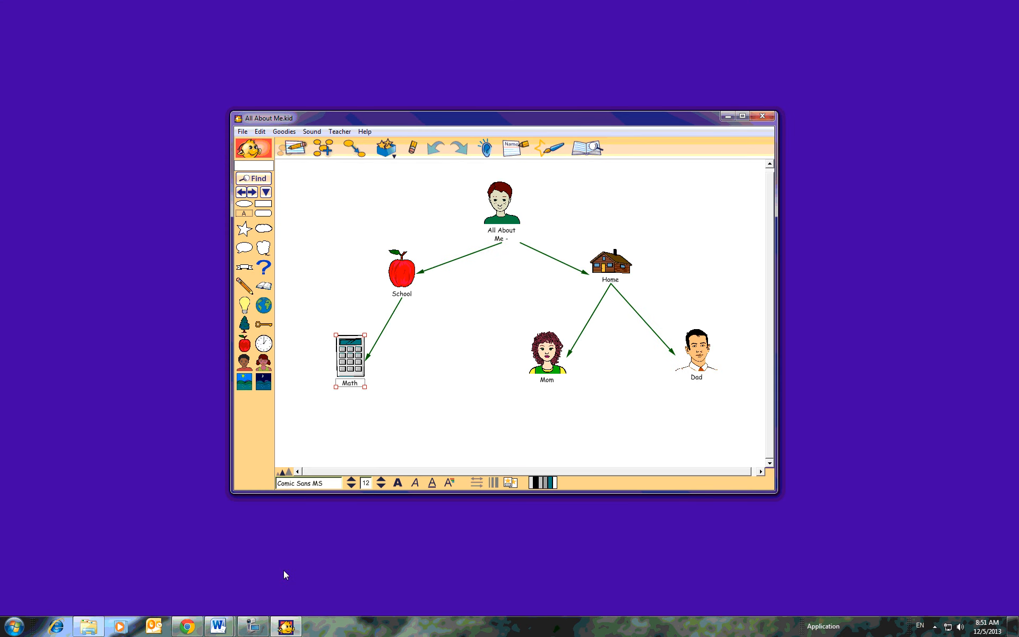
- Switch to the Word document and examine the transferred diagram picture and the topic text below it
click(218, 626)
click(218, 626)
click(192, 478)
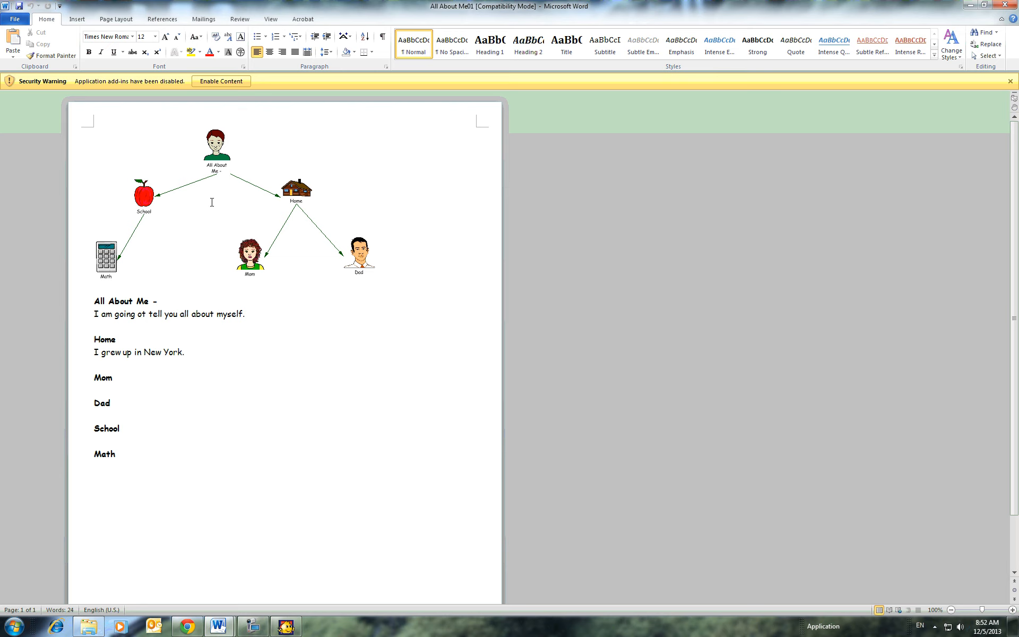
click(297, 217)
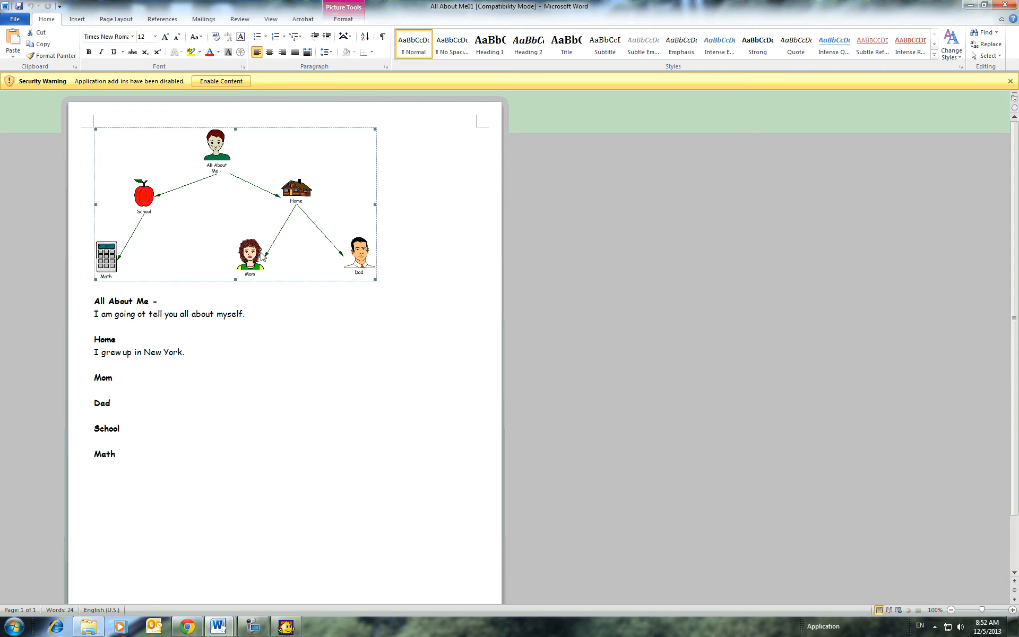
double_click(214, 161)
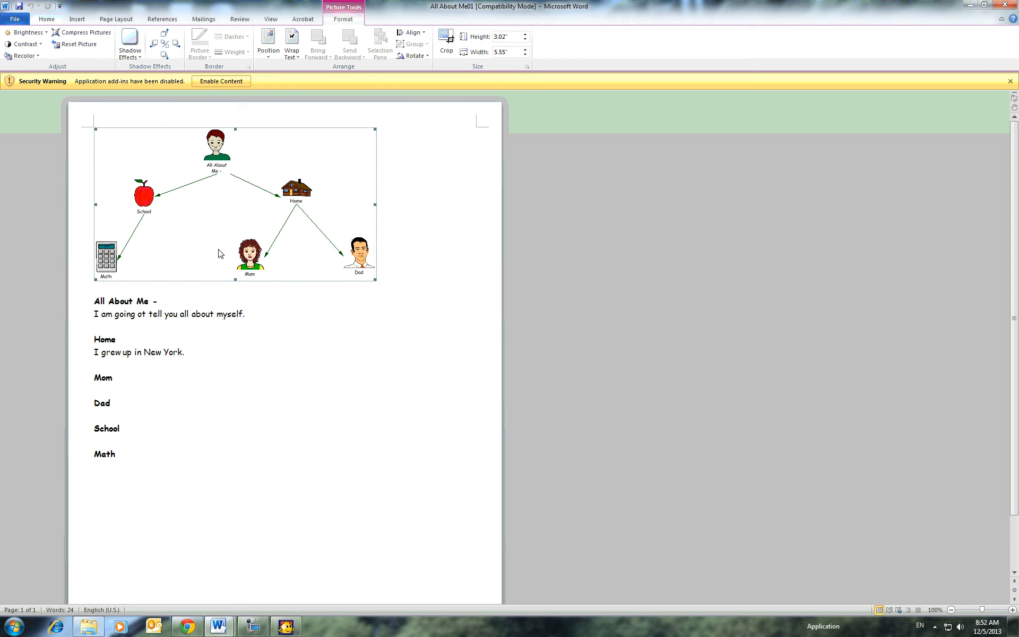
click(272, 339)
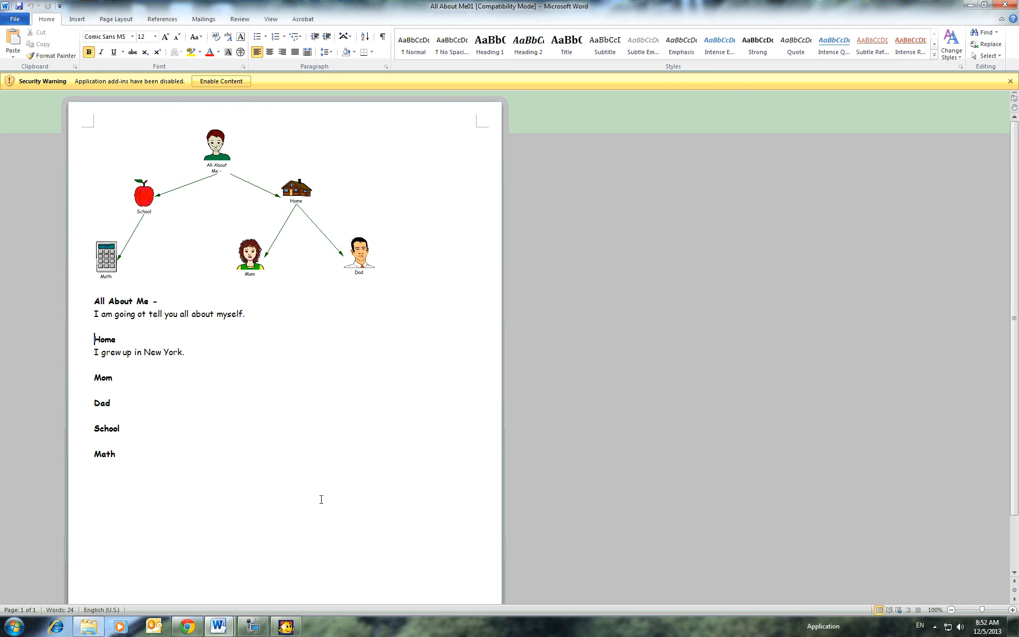
- Return to Kidspiration and compare the outline with the diagram, alternating between writing and picture views and finishing in writing view
click(286, 626)
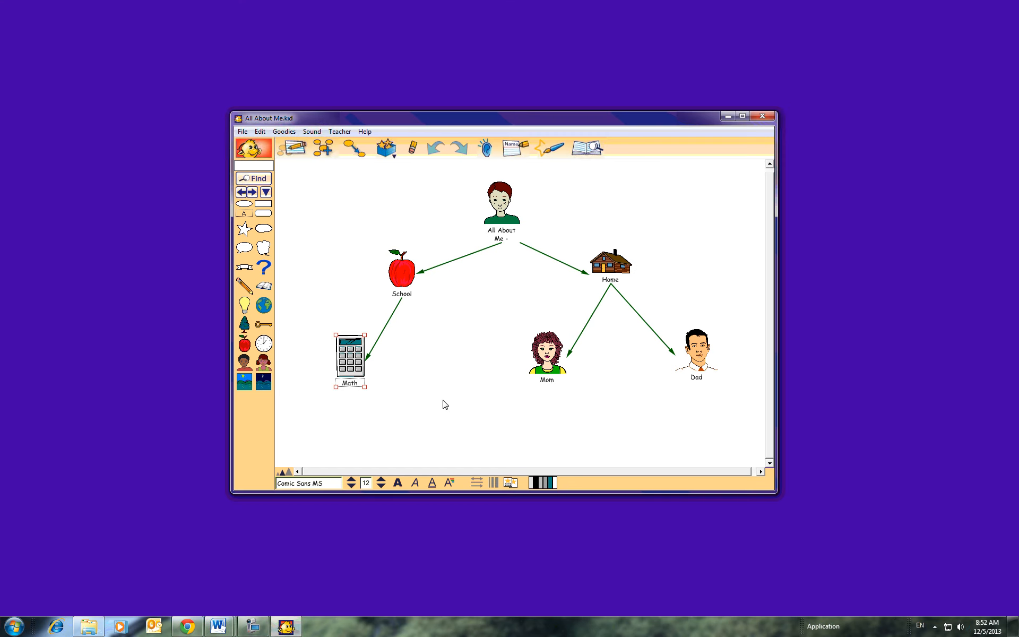
click(301, 154)
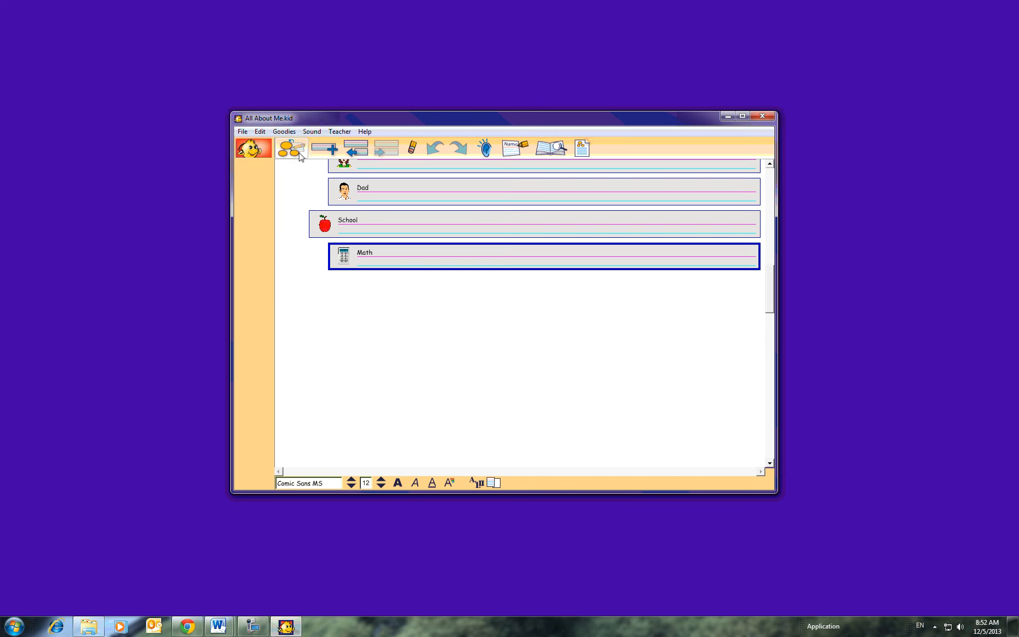
scroll(411, 372, up, 3)
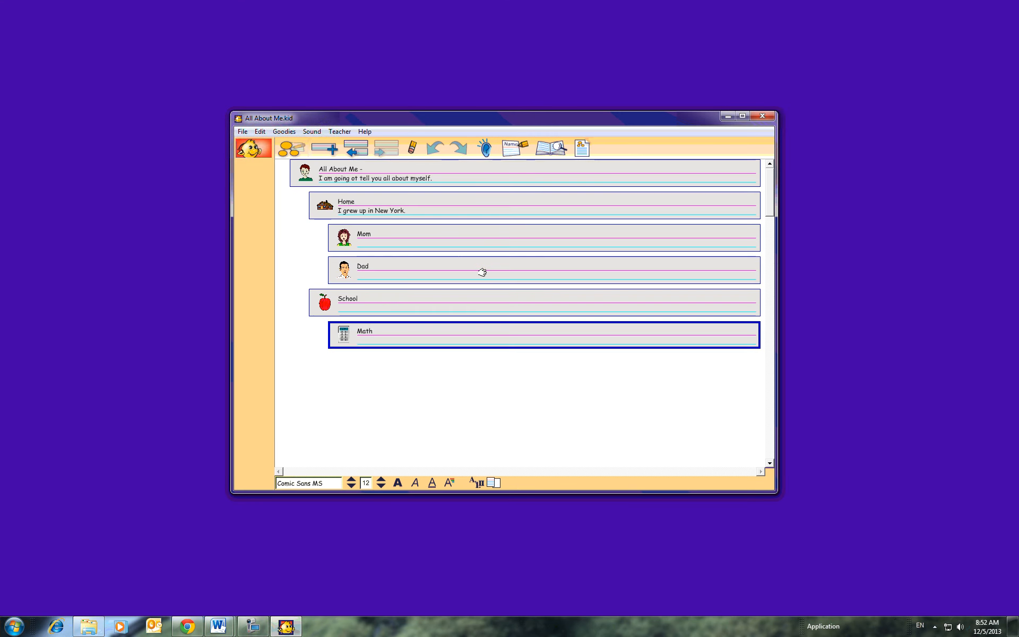
click(291, 150)
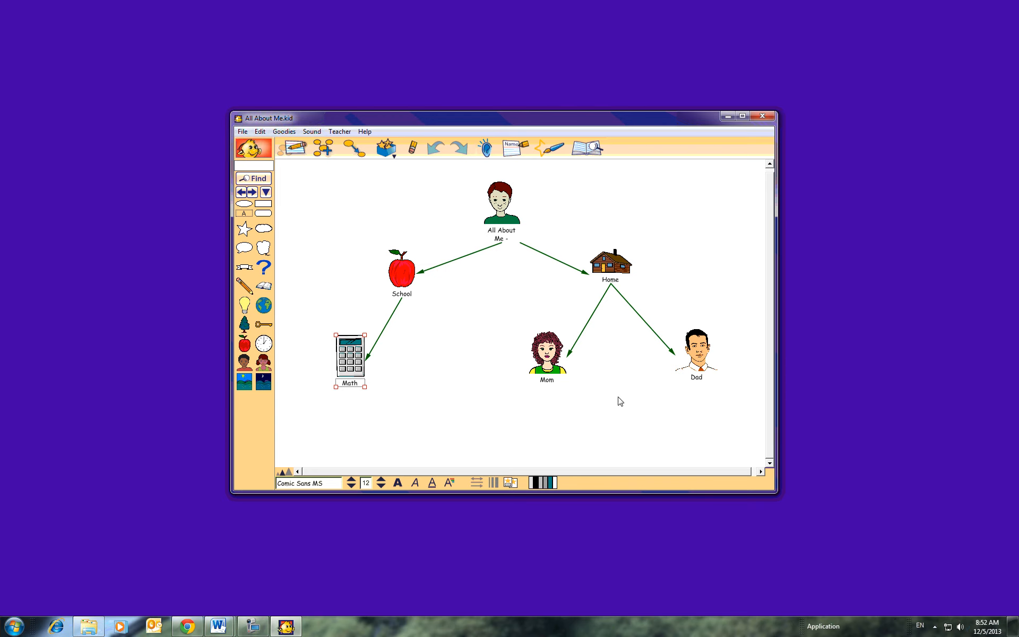
click(297, 154)
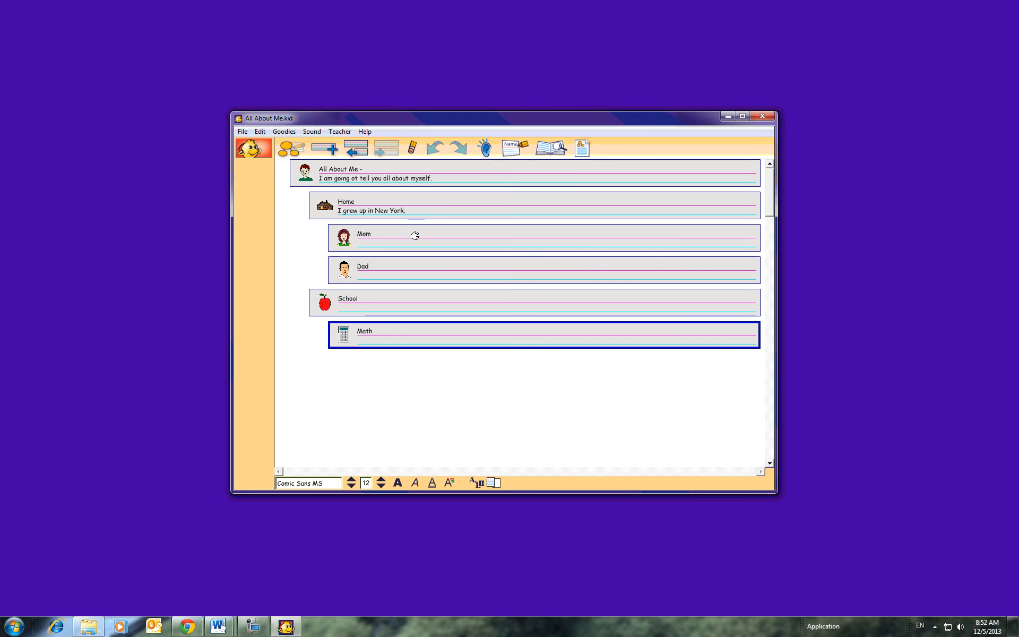
click(284, 157)
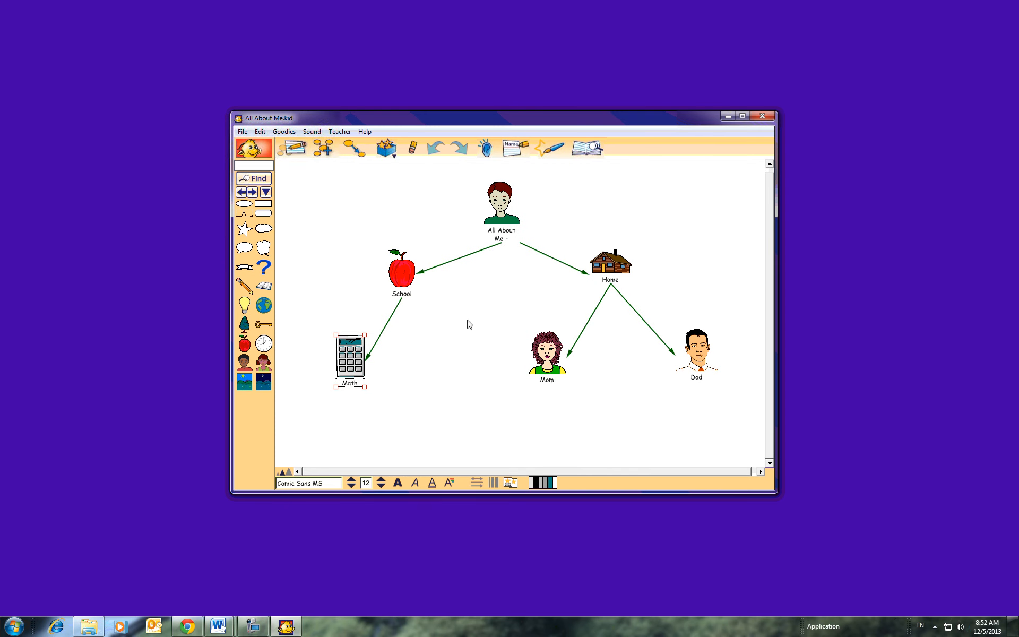
click(291, 151)
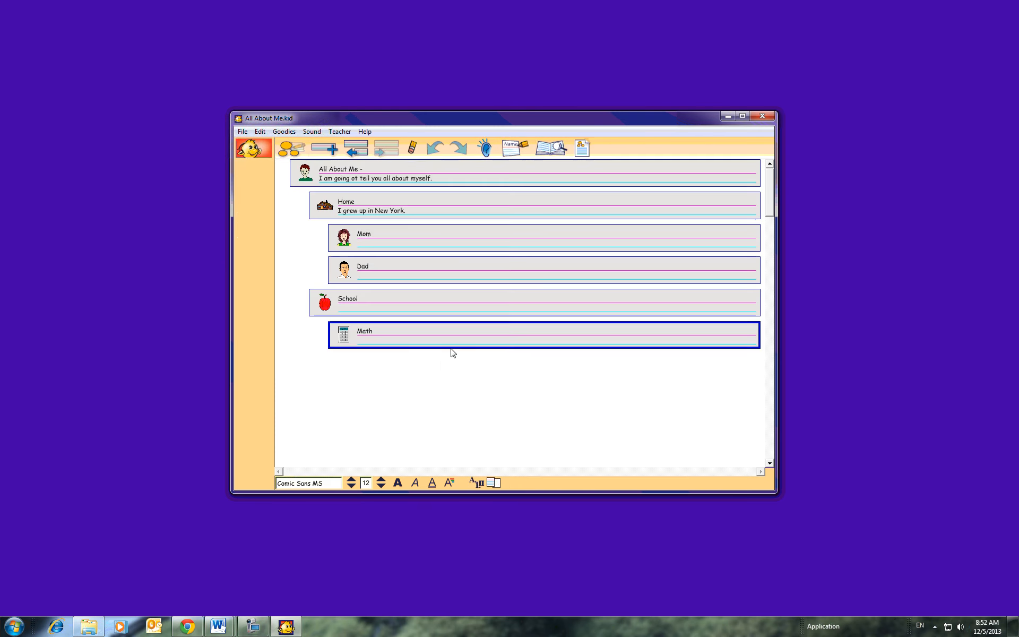